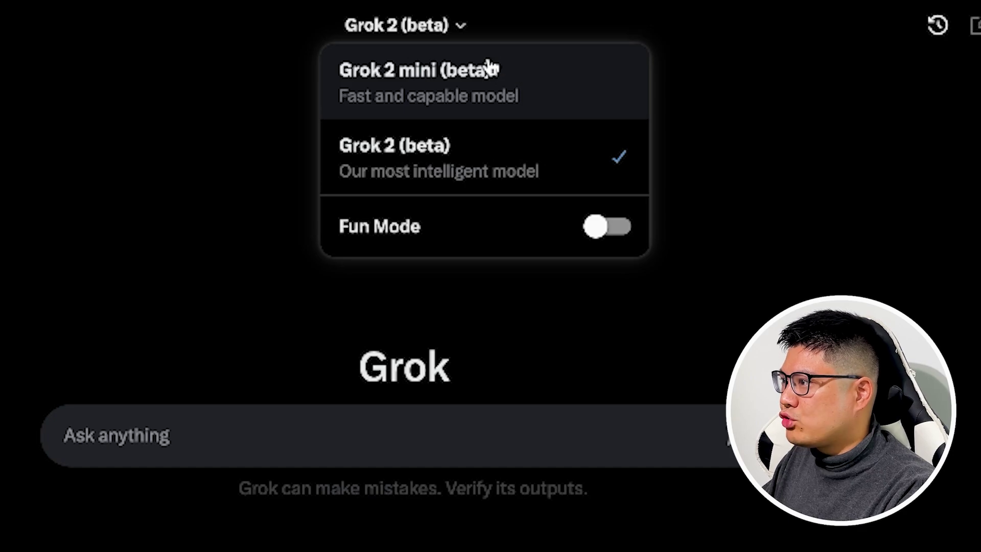
Copy the "Translate the text below to english" prompt with its list of foreign phrases from the code notebook.
{"action": "left_click", "coordinate": [564, 488]}
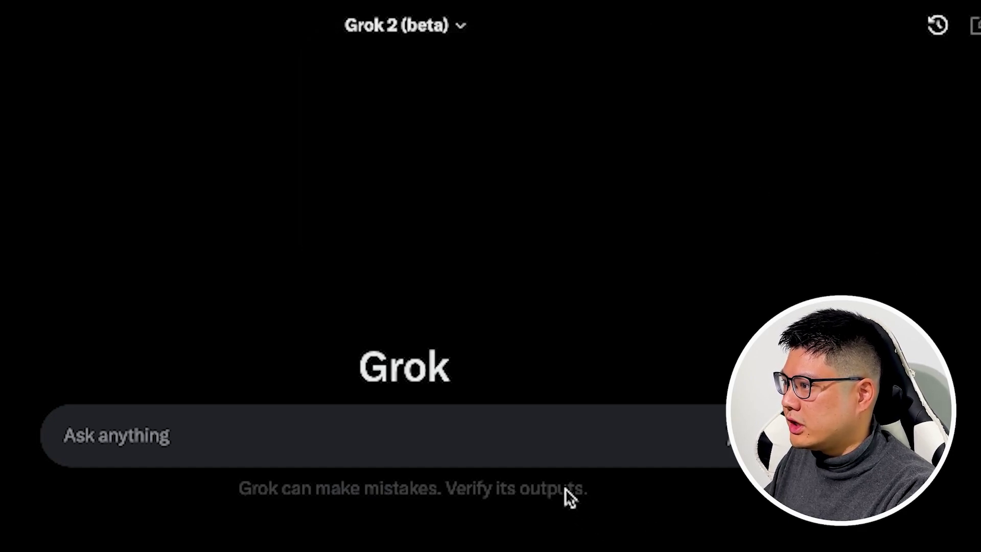
{"action": "left_click", "coordinate": [497, 431]}
{"action": "key", "text": "super+Tab"}
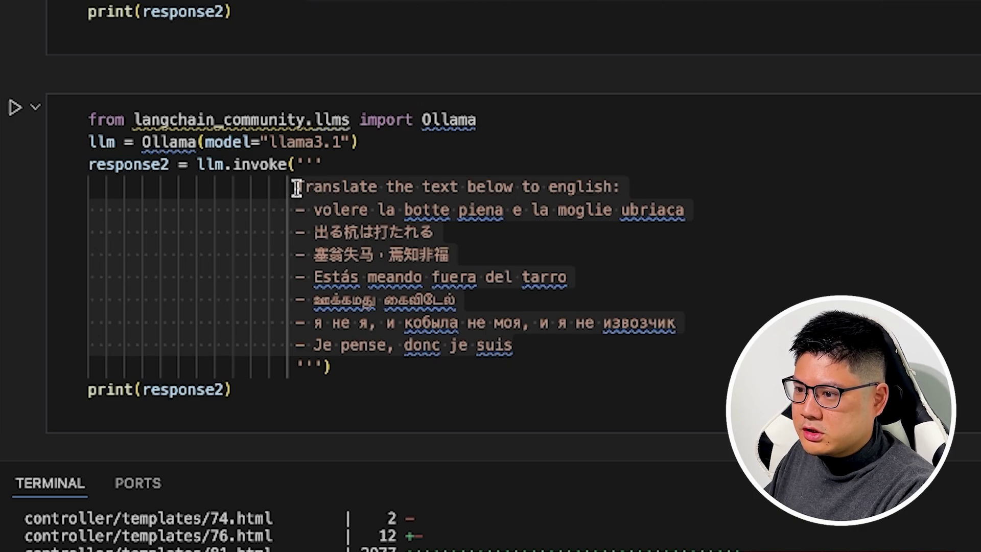
{"action": "left_click_drag", "start_coordinate": [296, 188], "coordinate": [512, 345]}
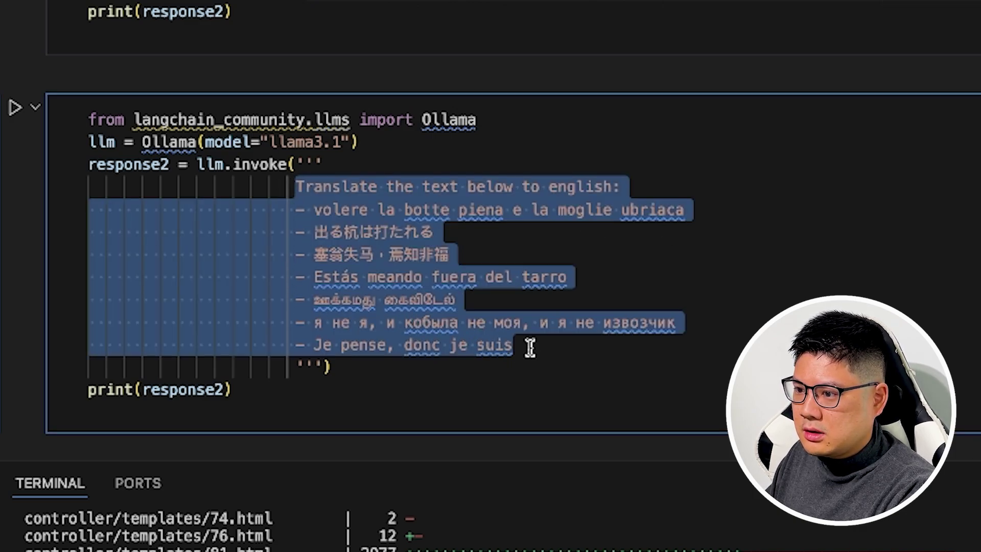
{"action": "key", "text": "super+c"}
Switch back to Grok and submit the copied translation prompt to Grok 2 (beta).
{"action": "key", "text": "super+Tab"}
{"action": "key", "text": "super+v"}
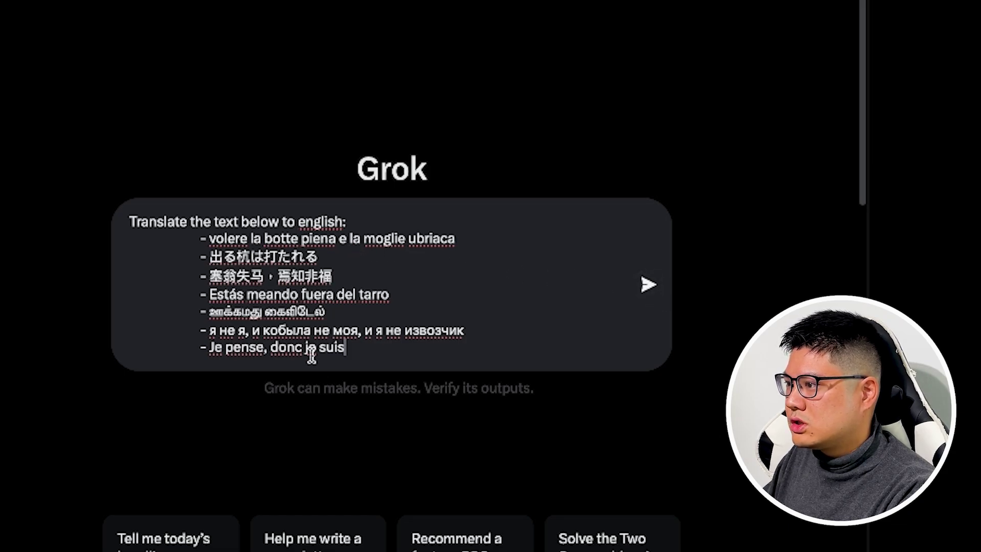
{"action": "left_click", "coordinate": [648, 285]}
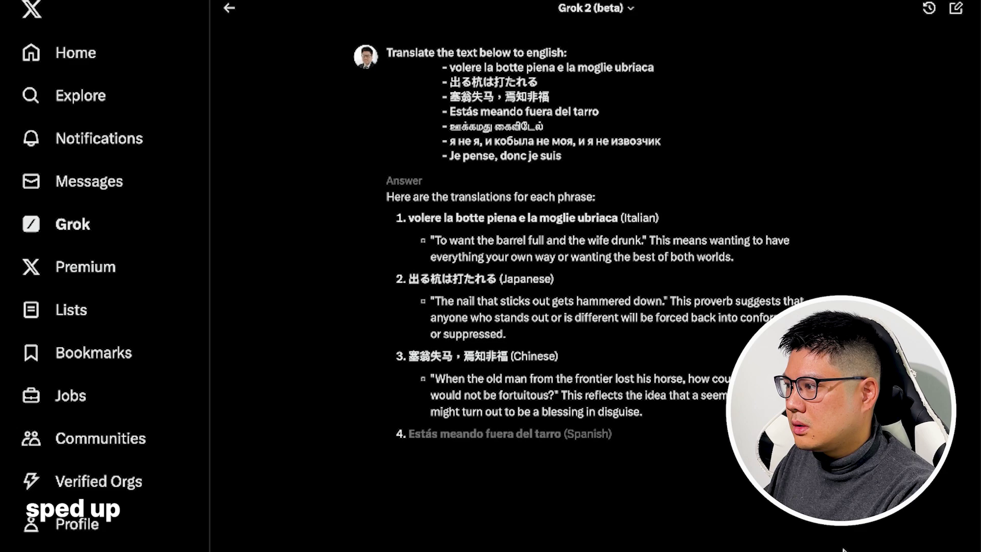
Open ChatGPT in a new browser tab and submit the same translation prompt.
{"action": "left_click", "coordinate": [275, 413]}
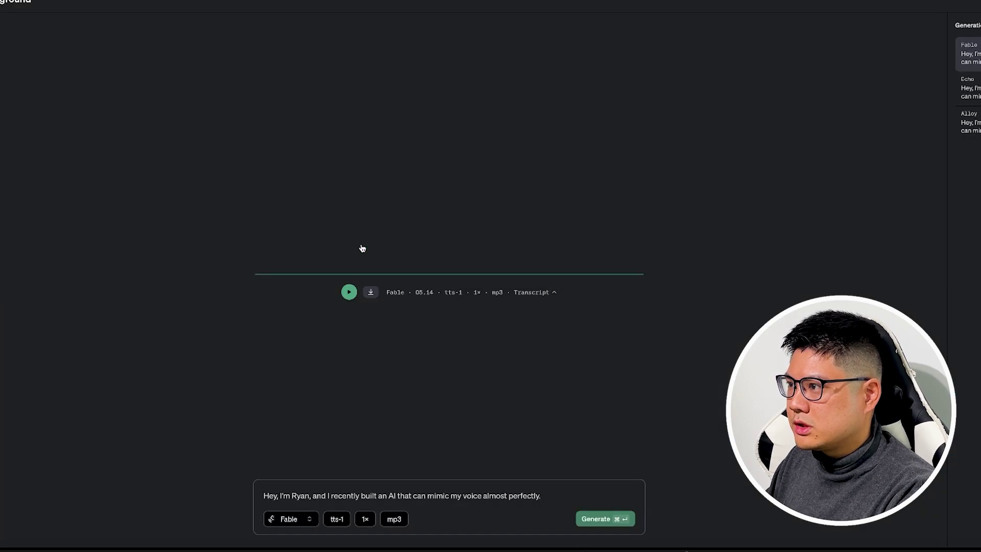
{"action": "key", "text": "super+t"}
{"action": "key", "text": "Return"}
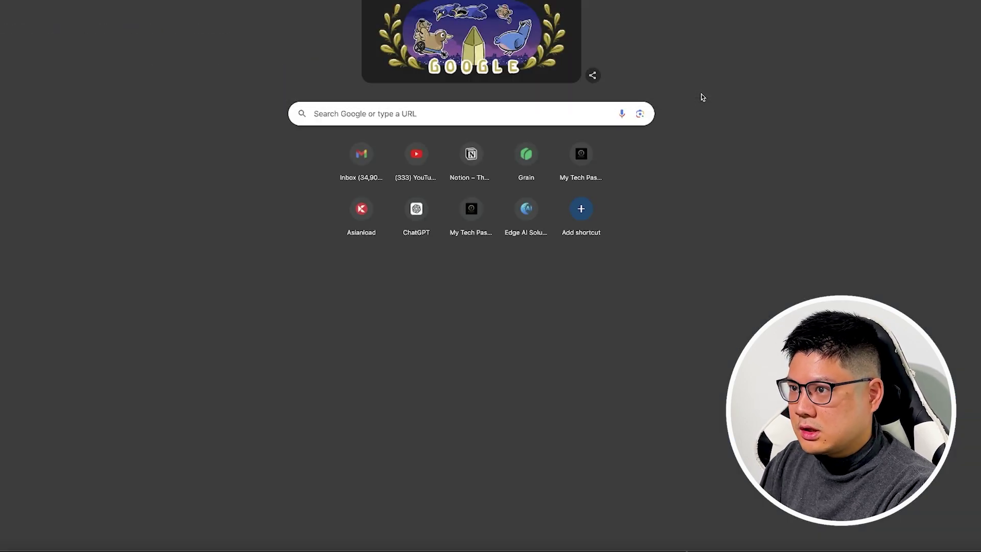
{"action": "key", "text": "super+v"}
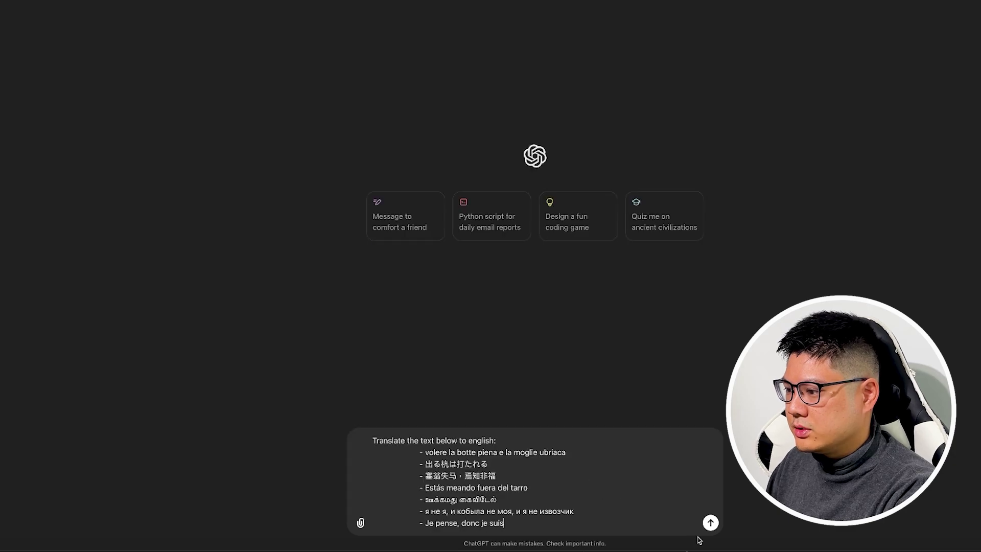
{"action": "left_click", "coordinate": [710, 522]}
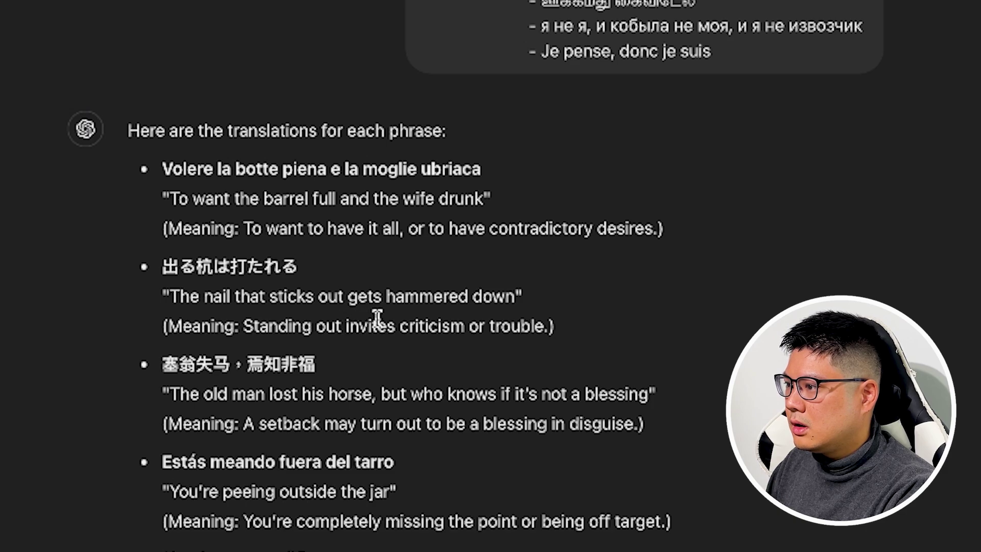
Return to Grok's answer and examine its translations, especially the Chinese proverb, against ChatGPT's.
{"action": "key", "text": "super+Tab"}
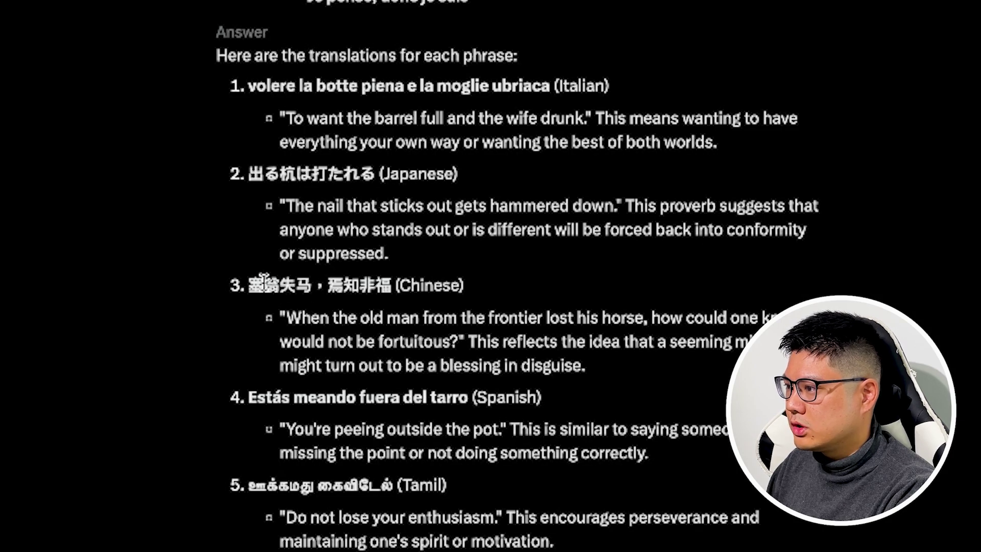
{"action": "left_click_drag", "start_coordinate": [263, 278], "coordinate": [348, 285]}
{"action": "left_click", "coordinate": [350, 378]}
{"action": "scroll", "coordinate": [419, 64], "scroll_direction": "down", "scroll_amount": 8}
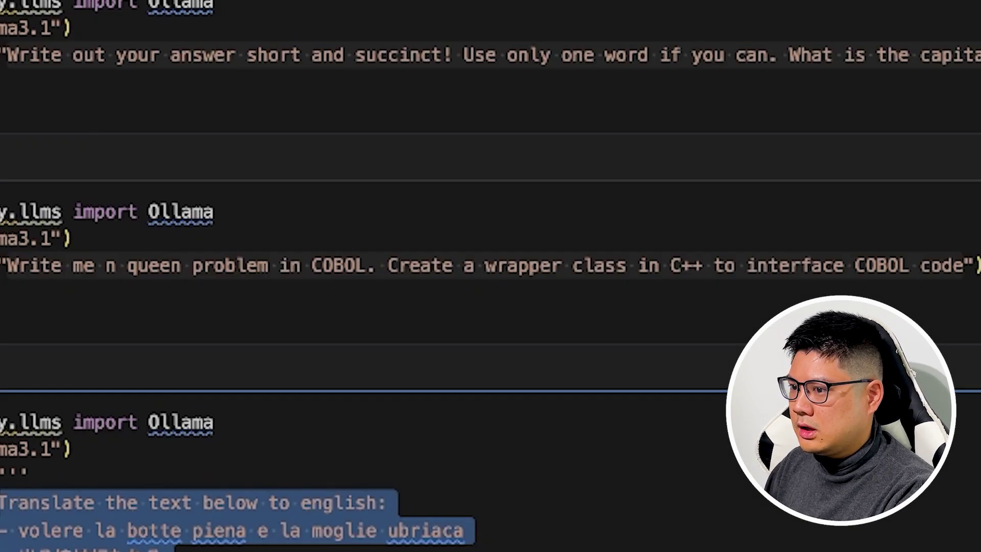
Copy the notebook prompt "Write me n queen problem in COBOL. Create a wrapper class in C++ to interface COBOL code" and submit it in a new Grok chat.
{"action": "left_click_drag", "start_coordinate": [9, 267], "coordinate": [18, 264]}
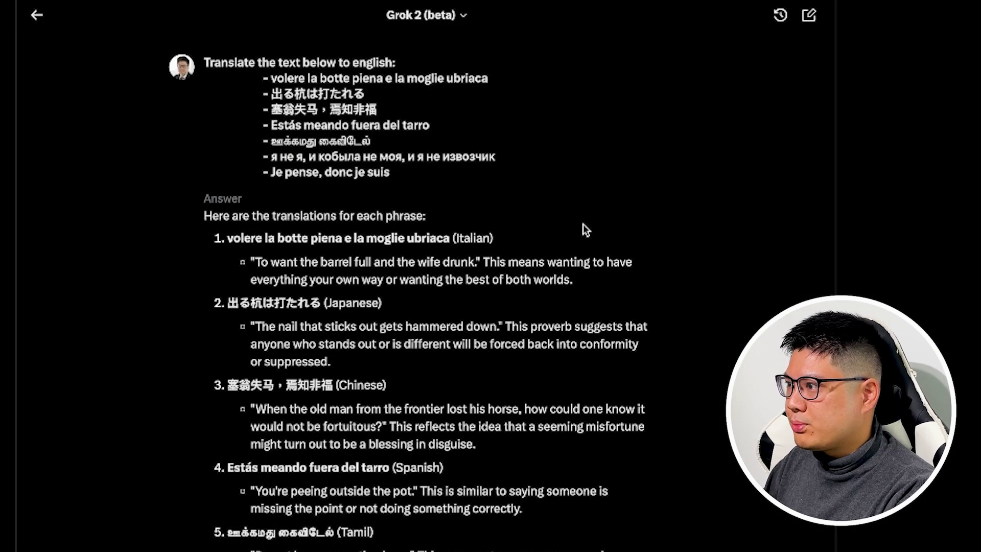
{"action": "left_click", "coordinate": [808, 14]}
{"action": "key", "text": "ctrl+v"}
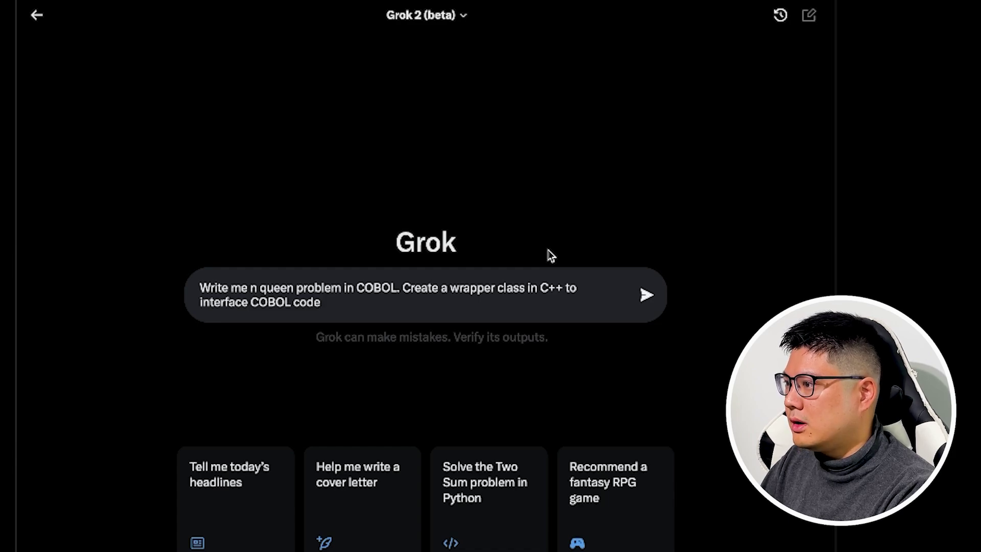
{"action": "left_click", "coordinate": [646, 298]}
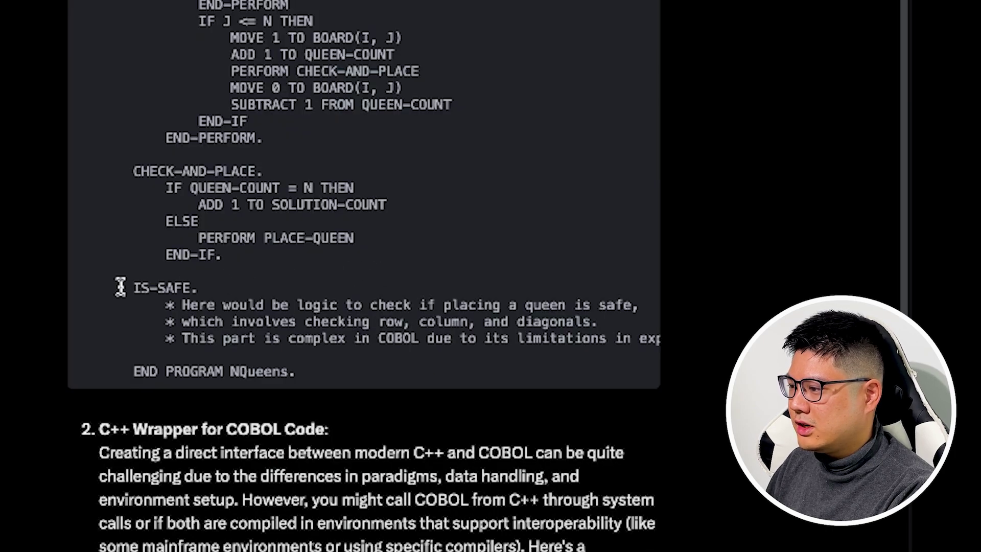
Examine the IS-SAFE section of Grok's COBOL code and submit the same n queen prompt to ChatGPT for comparison.
{"action": "left_click_drag", "start_coordinate": [120, 287], "coordinate": [532, 355]}
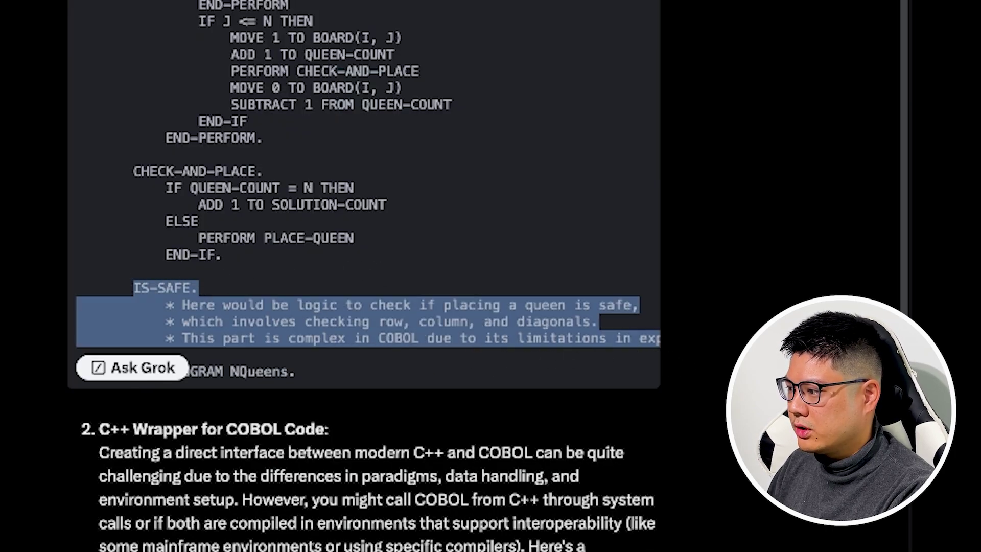
{"action": "left_click", "coordinate": [642, 339]}
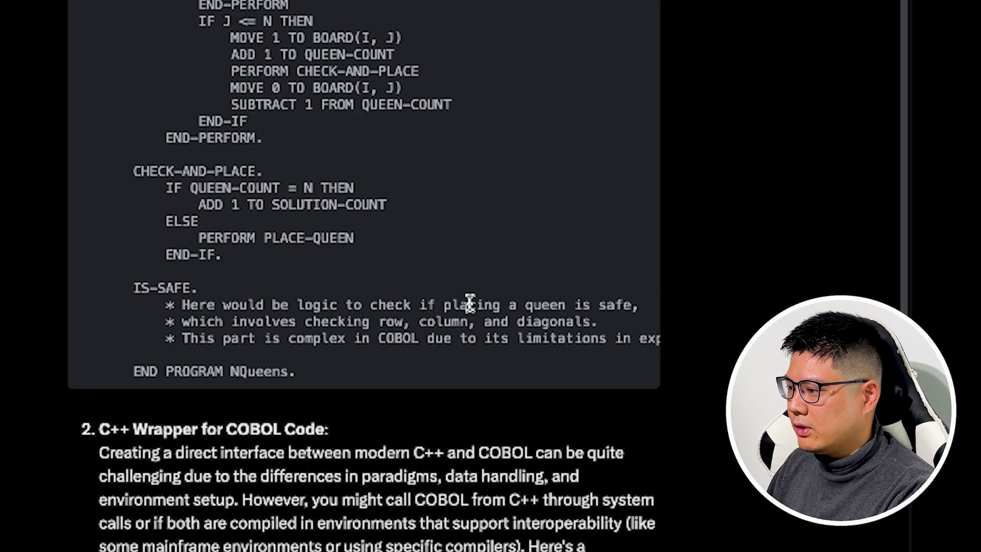
{"action": "key", "text": "super+Tab"}
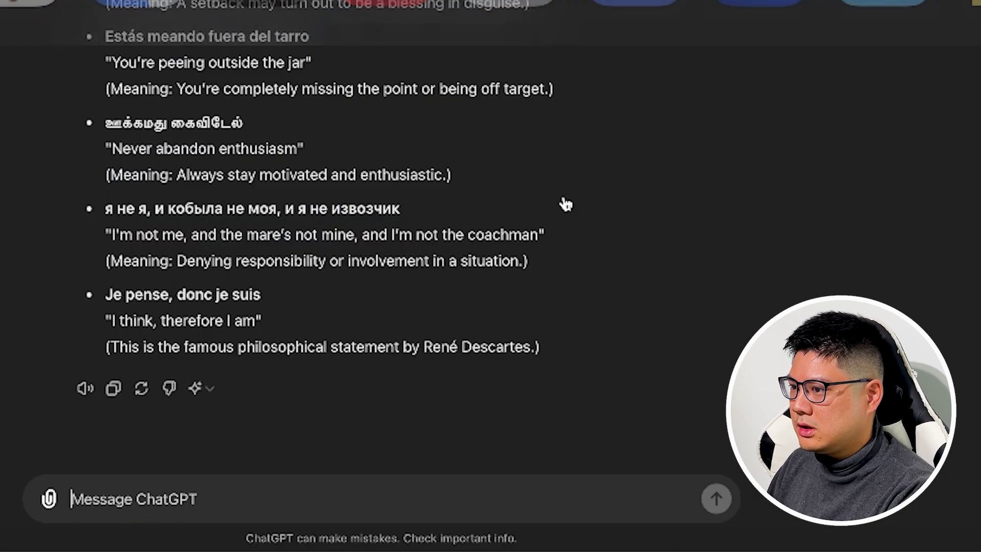
{"action": "key", "text": "super+v"}
{"action": "key", "text": "Return"}
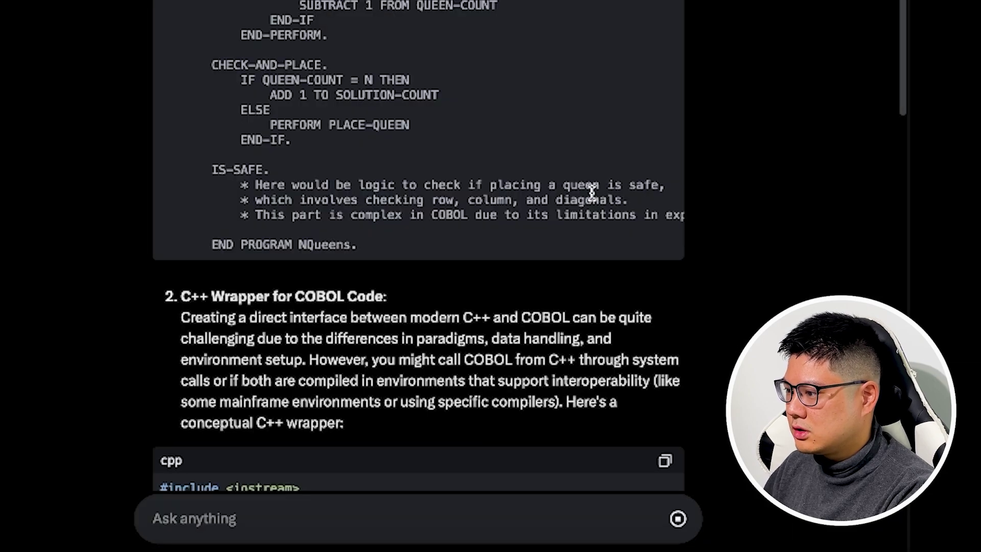
{"action": "scroll", "coordinate": [593, 199], "scroll_direction": "down", "scroll_amount": 10}
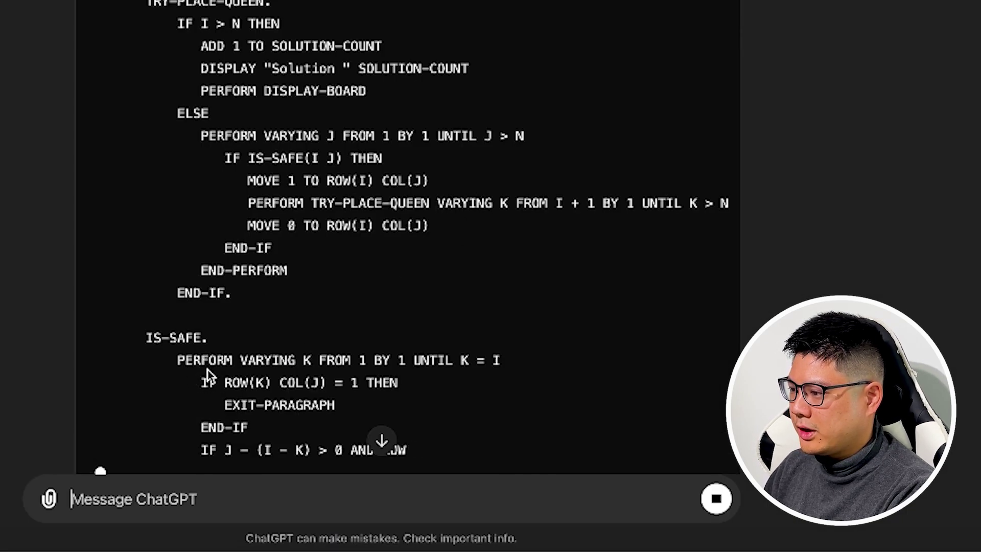
In a new Grok chat, submit "Write out your answer short and succinct! Use only one word if you can. What is the capital of Canada?".
{"action": "key", "text": "super+Tab"}
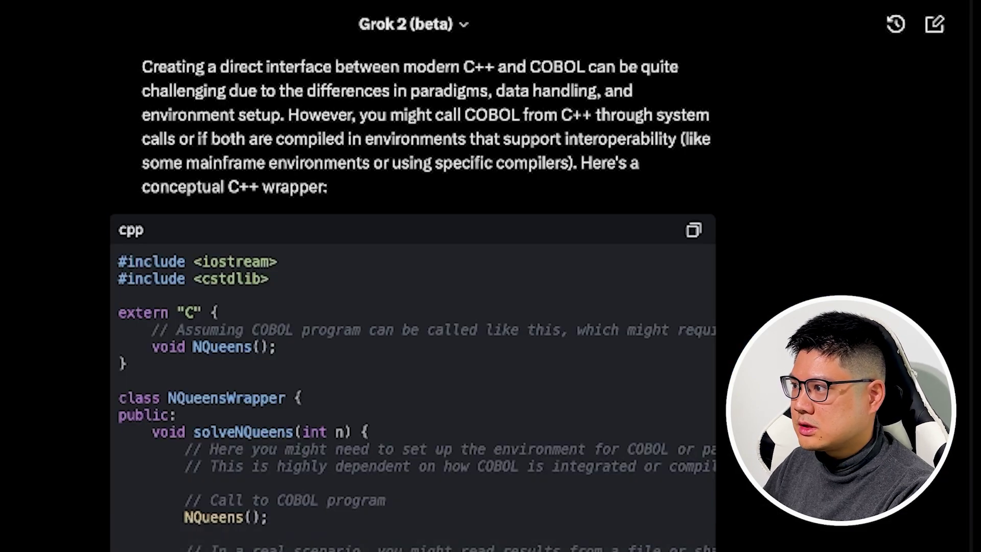
{"action": "left_click", "coordinate": [935, 24]}
{"action": "type", "text": "Write out your answer short and succinct! Use only one word if you can. What is the capital of Canada?"}
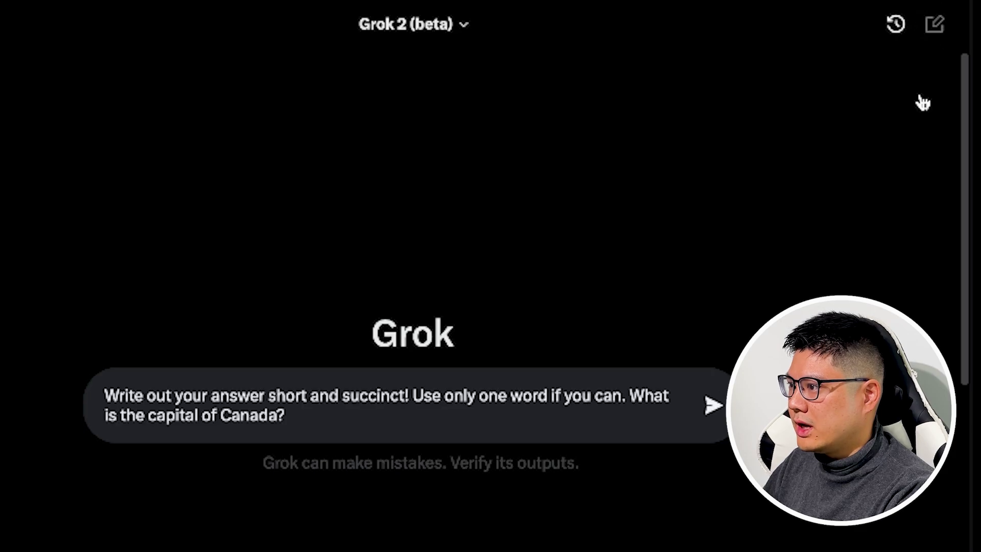
{"action": "left_click", "coordinate": [713, 406]}
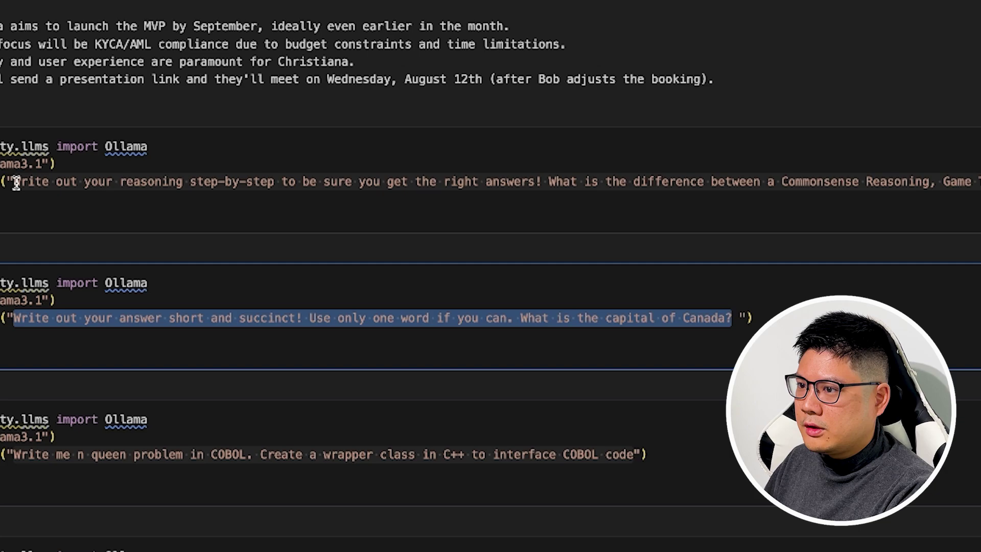
Copy the notebook's step-by-step reasoning prompt comparing Commonsense Reasoning, Game Theory and Epigenetics / Gene Regulation, and submit it in a new Grok chat.
{"action": "left_click", "coordinate": [16, 183]}
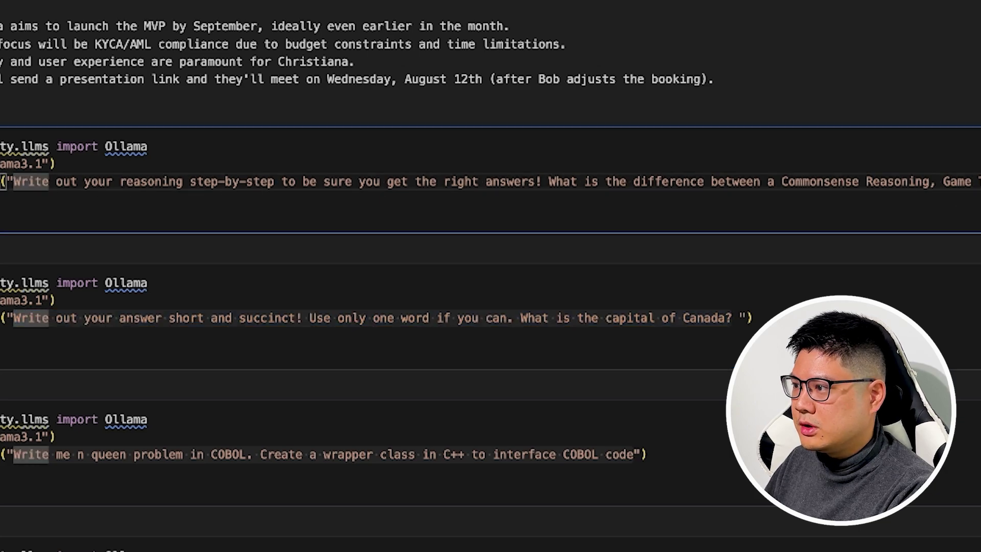
{"action": "key", "text": "shift+End"}
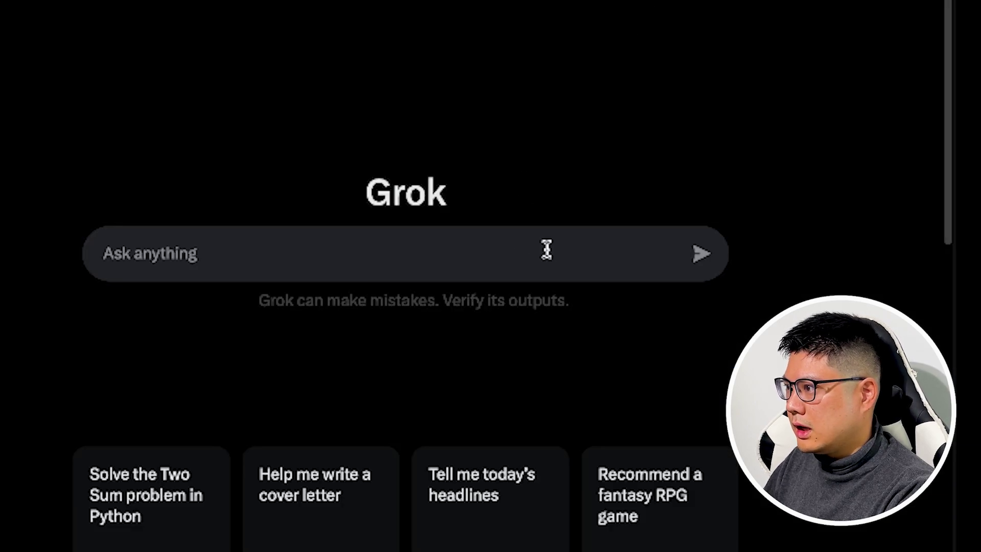
{"action": "type", "text": "Write out your reasoning step-by-step to be sure you get the right answers! What is the difference between a Commonsense Reasoning, Game Theory and Epigenetics / Gene Regulation?"}
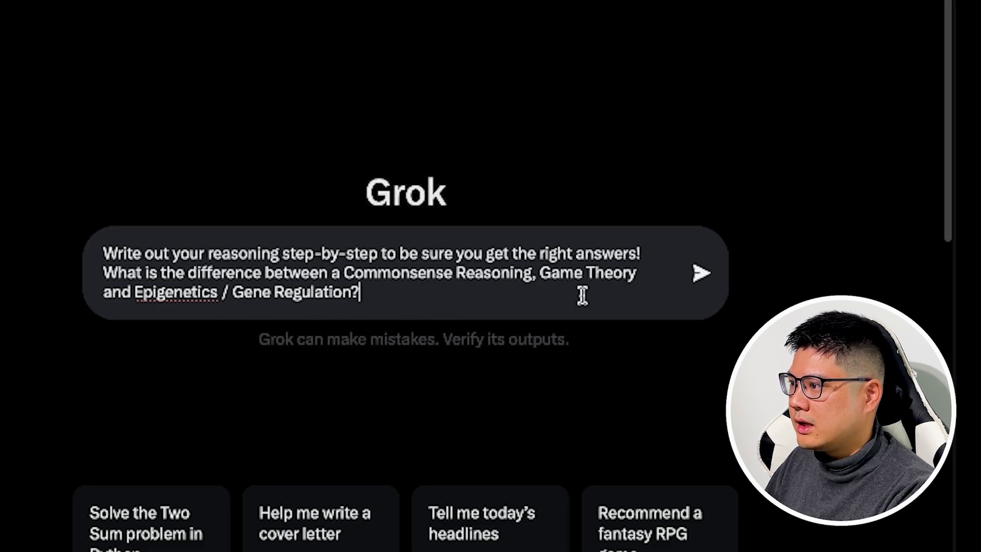
{"action": "left_click", "coordinate": [702, 274]}
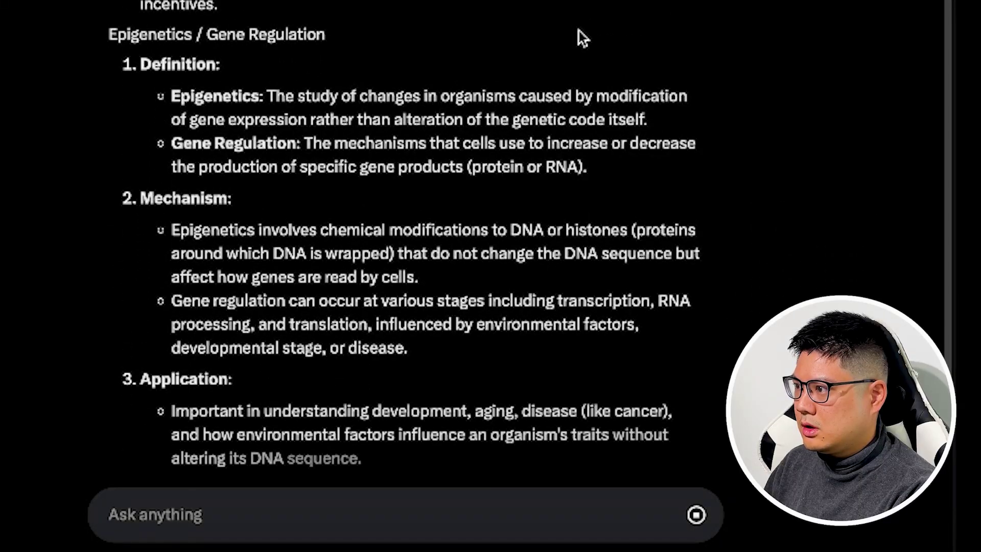
Read Grok's answer through its Differences section and submit the same step-by-step reasoning prompt to ChatGPT.
{"action": "scroll", "coordinate": [577, 34], "scroll_direction": "down", "scroll_amount": 2}
{"action": "scroll", "coordinate": [577, 31], "scroll_direction": "down", "scroll_amount": 5}
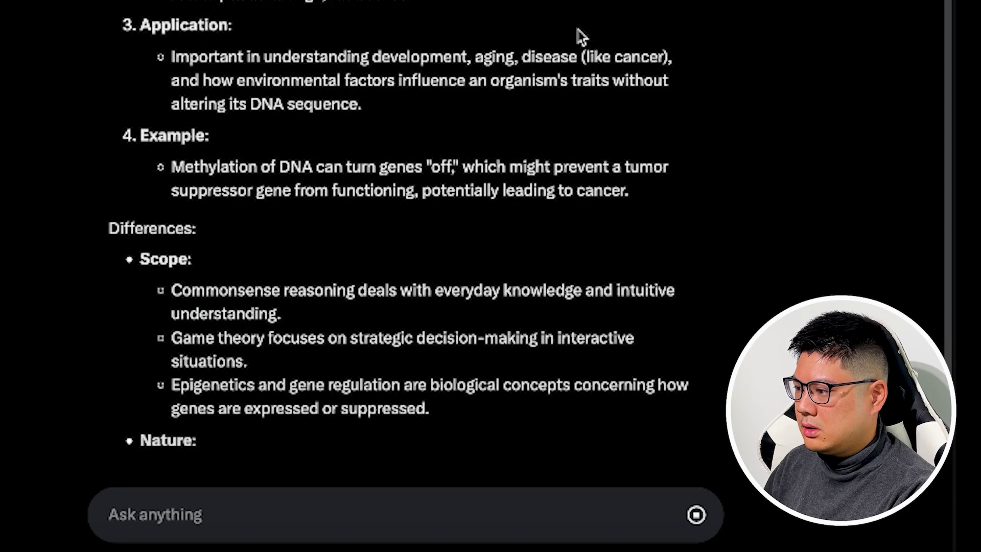
{"action": "scroll", "coordinate": [577, 34], "scroll_direction": "down", "scroll_amount": 3}
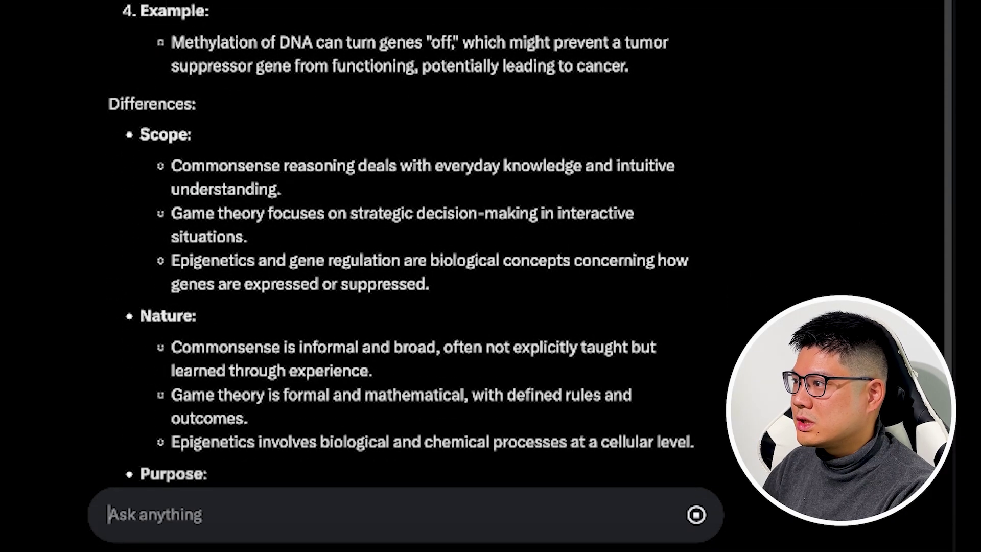
{"action": "scroll", "coordinate": [437, 156], "scroll_direction": "down", "scroll_amount": 3}
{"action": "scroll", "coordinate": [293, 225], "scroll_direction": "down", "scroll_amount": 3}
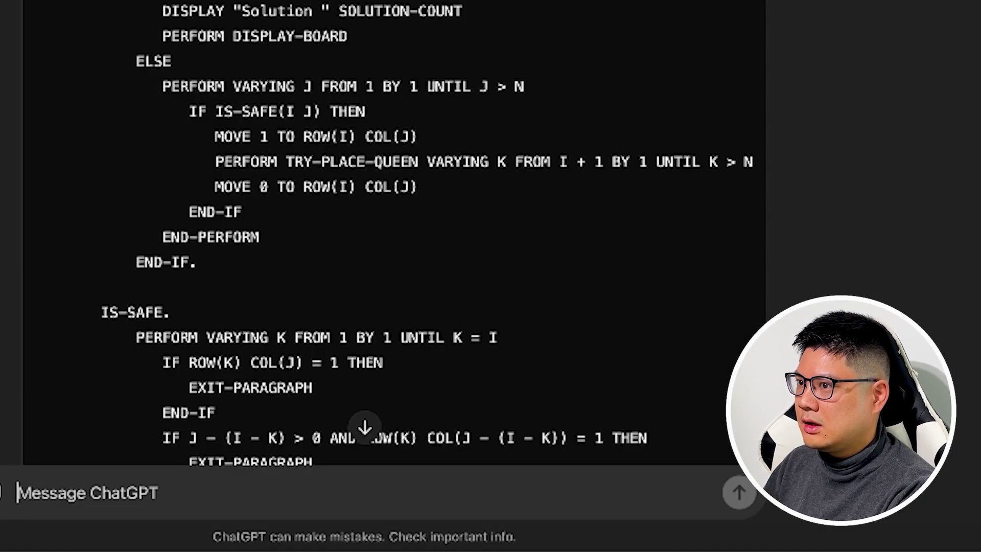
{"action": "type", "text": "Write out your reasoning step-by-step to be sure you get the right answers! What is the difference between a Commonsense Reasoning, Game Theory and Epigenetics / Gene Regulation?"}
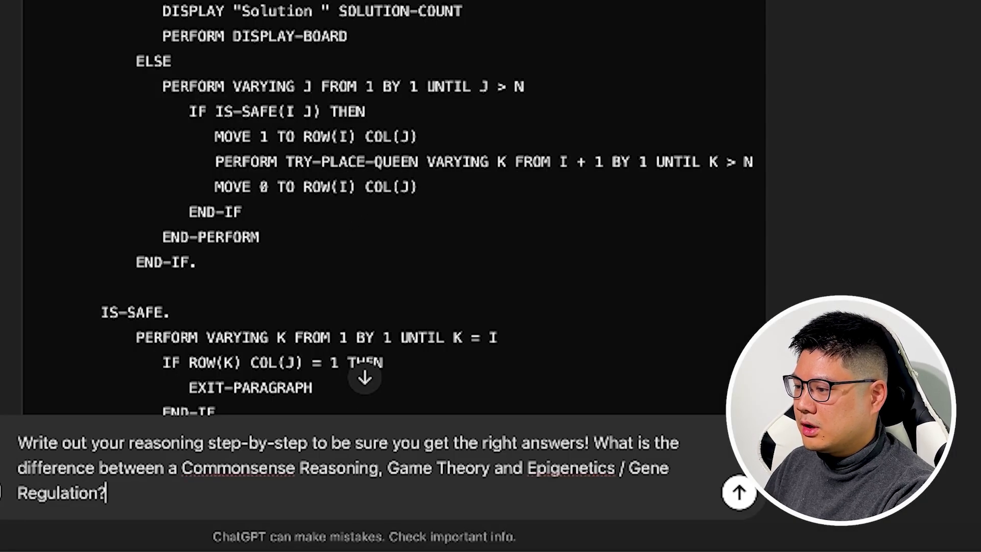
{"action": "key", "text": "Return"}
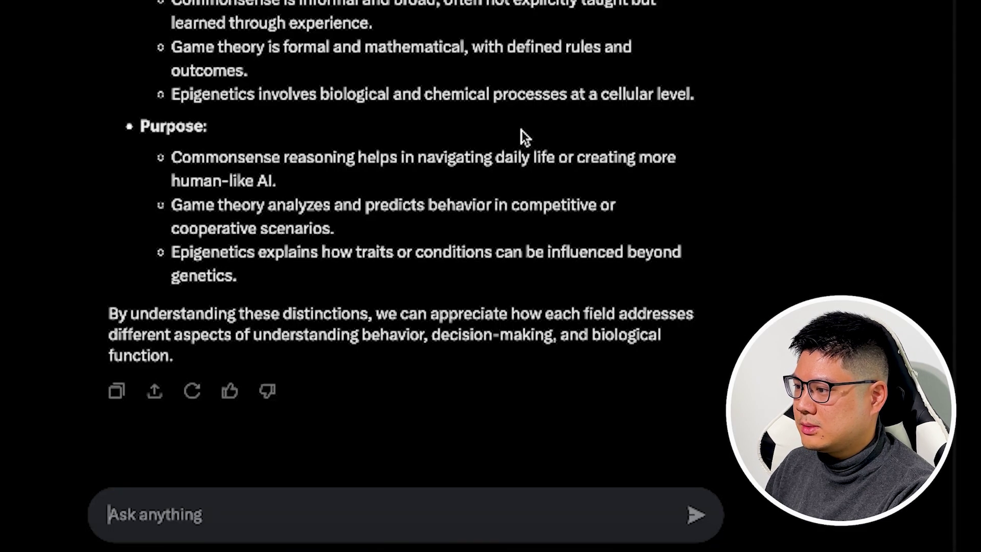
Review the sections of Grok's answer on Game Theory, Epigenetics / Gene Regulation and their differences.
{"action": "scroll", "coordinate": [522, 138], "scroll_direction": "up", "scroll_amount": 15}
{"action": "scroll", "coordinate": [521, 138], "scroll_direction": "up", "scroll_amount": 2}
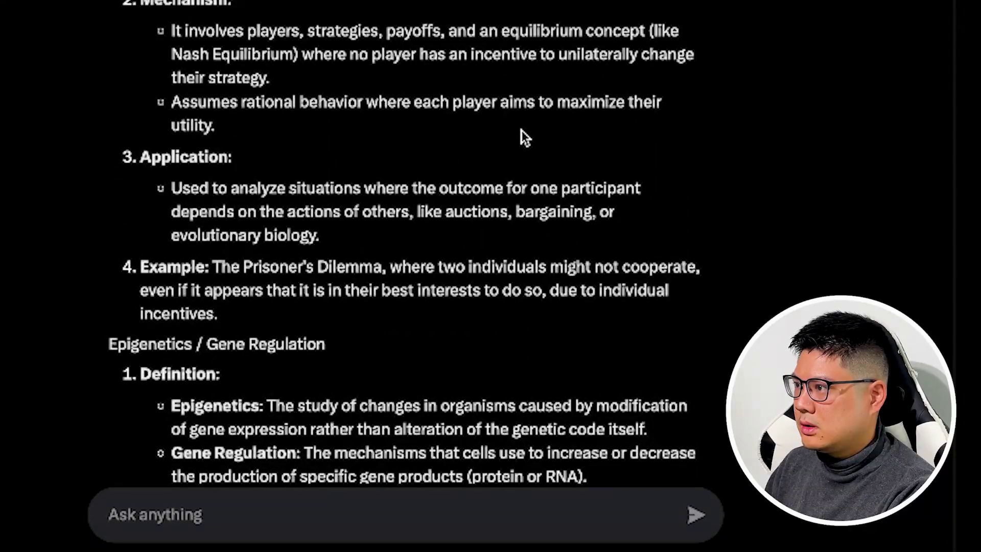
{"action": "scroll", "coordinate": [522, 138], "scroll_direction": "down", "scroll_amount": 20}
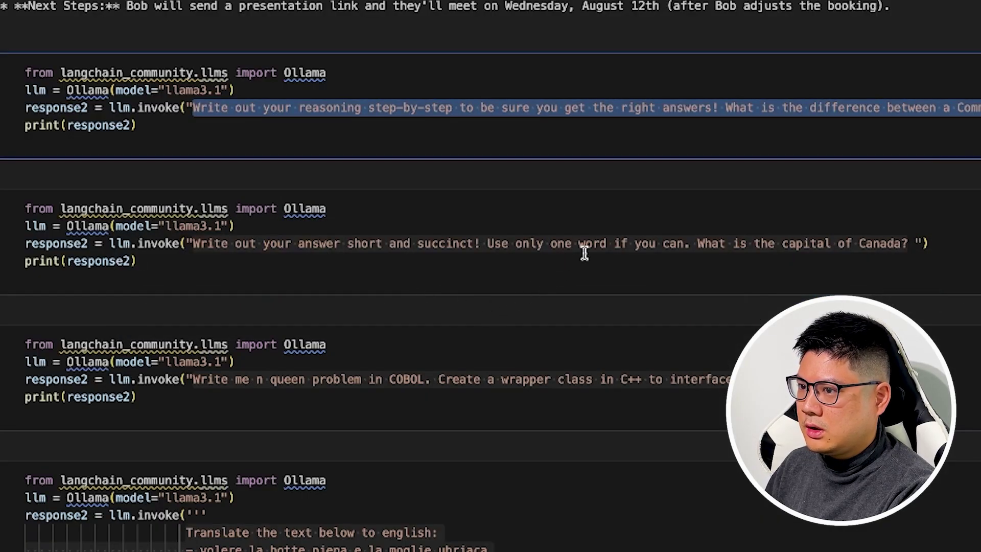
Copy the notebook's sale transcript prompt that asks for the project requirements in bullet points, and submit it in a new Grok chat.
{"action": "scroll", "coordinate": [584, 253], "scroll_direction": "down", "scroll_amount": 20}
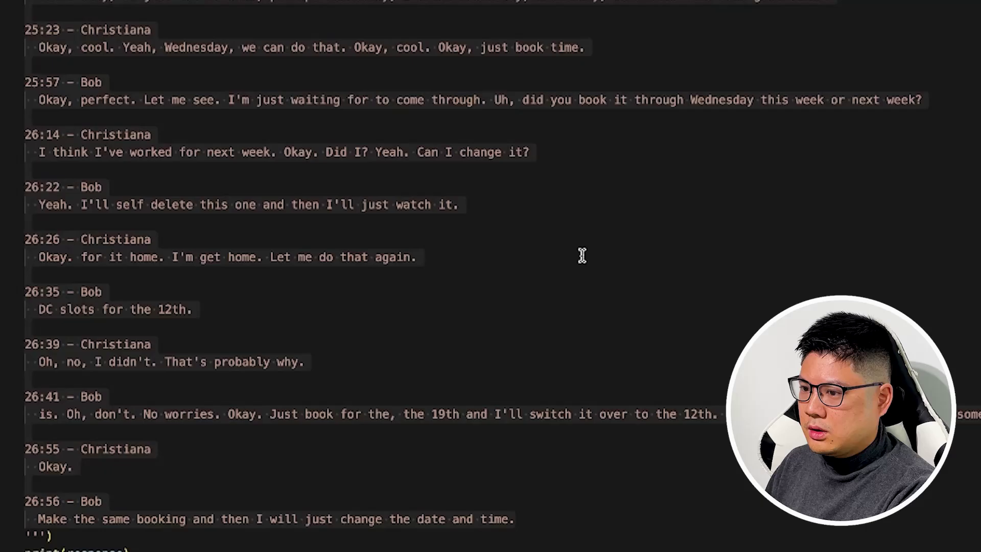
{"action": "left_click", "coordinate": [525, 457]}
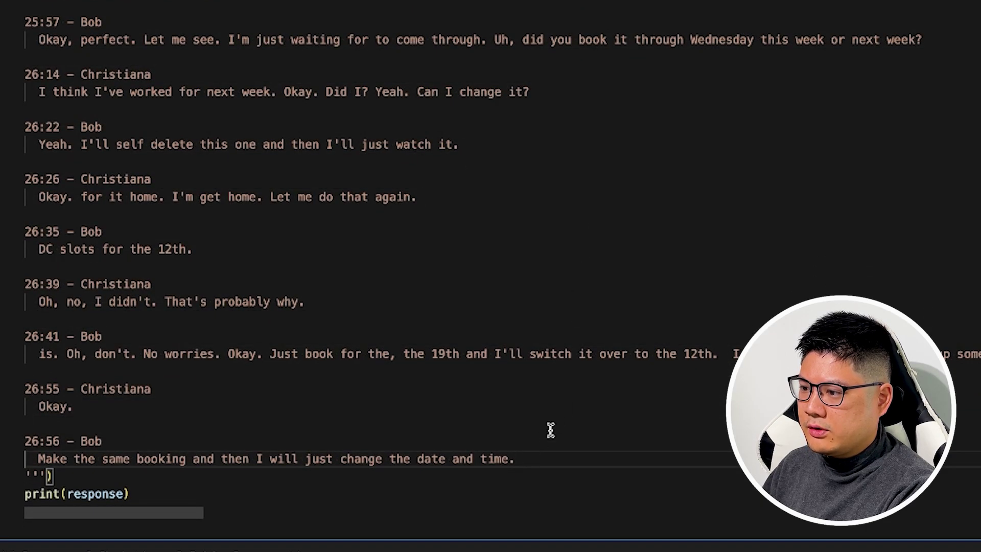
{"action": "scroll", "coordinate": [550, 429], "scroll_direction": "up", "scroll_amount": 20}
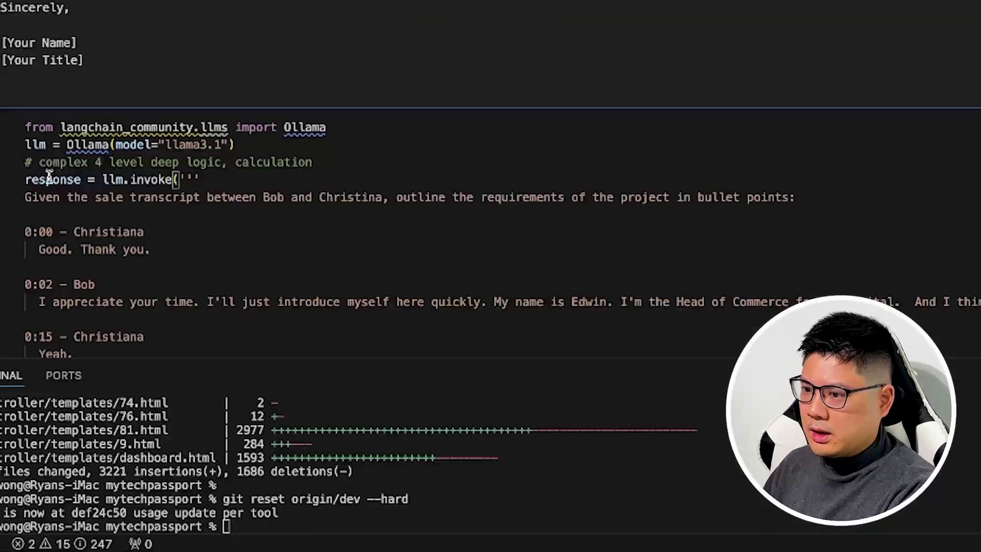
{"action": "left_click", "coordinate": [26, 194], "text": "shift"}
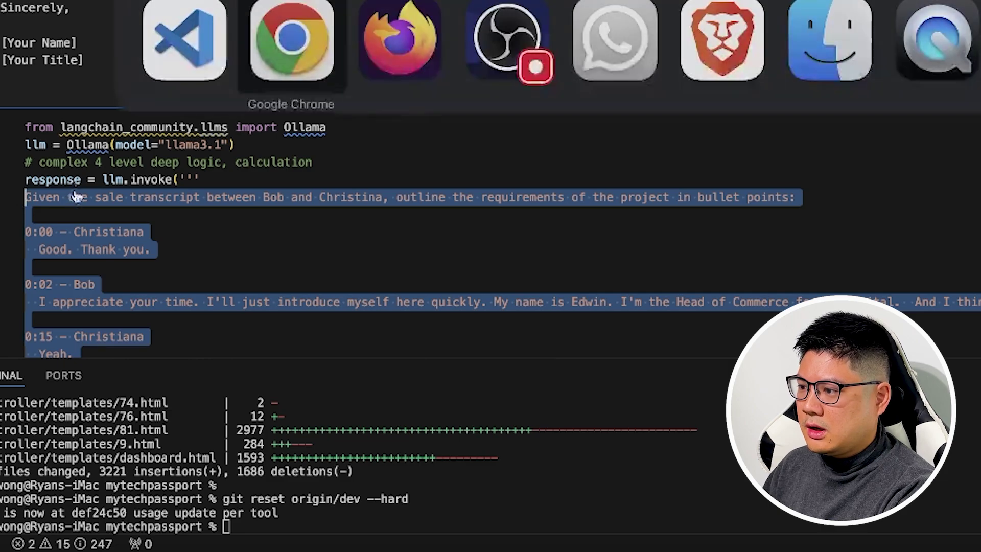
{"action": "left_click", "coordinate": [292, 37]}
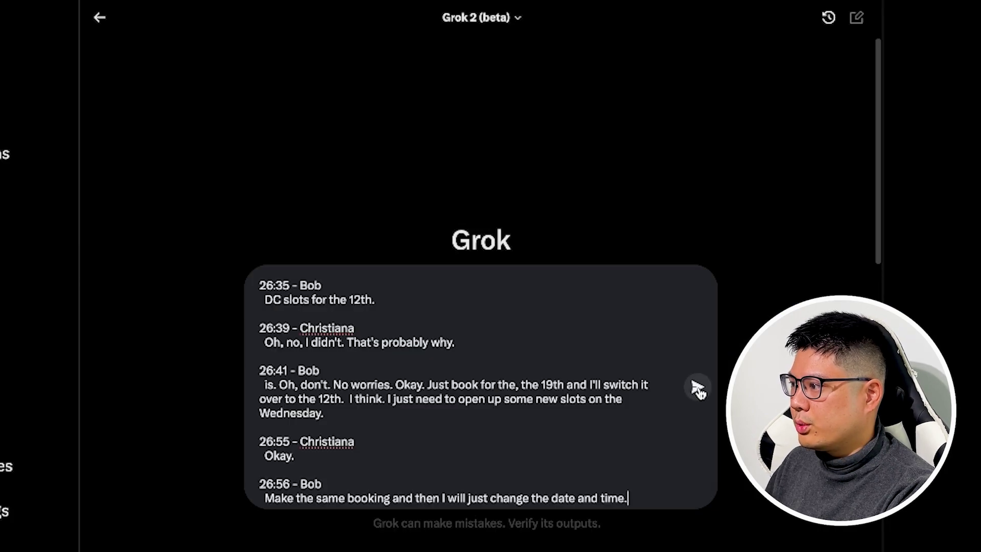
{"action": "left_click", "coordinate": [698, 388]}
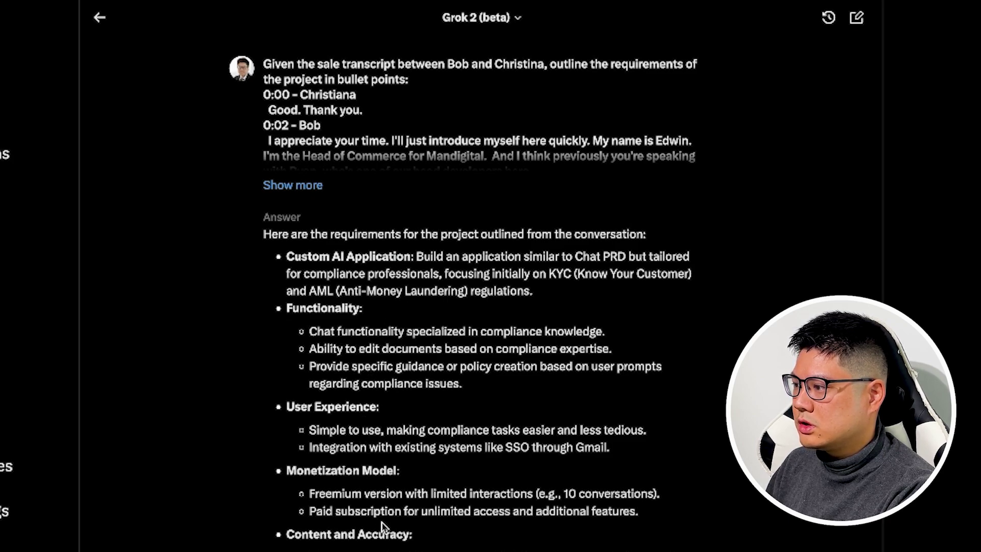
Submit the notebook's prompt for a scared 5 year old boy's email to the CEO about a client who ran away in a new Grok chat.
{"action": "key", "text": "super+Tab"}
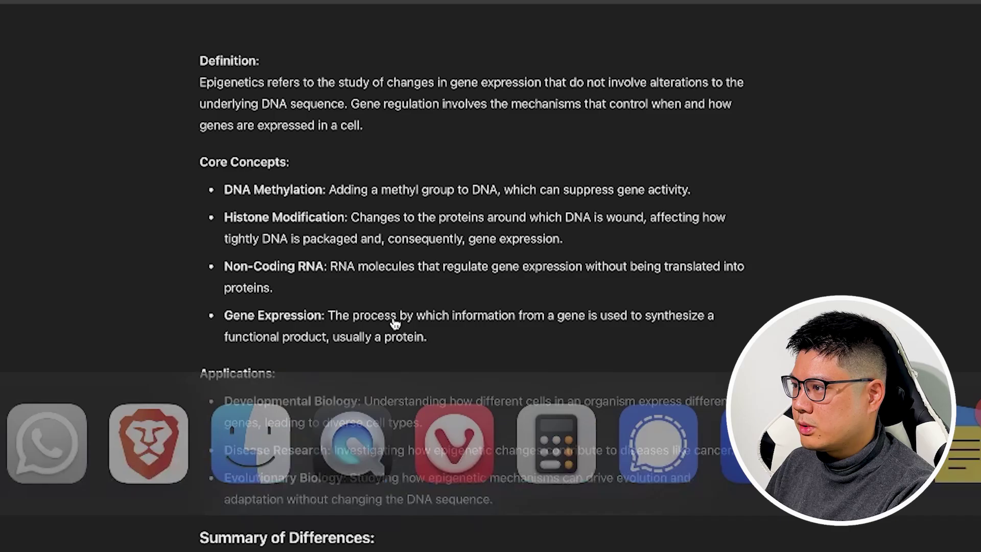
{"action": "key", "text": "super+Tab"}
{"action": "scroll", "coordinate": [393, 318], "scroll_direction": "up", "scroll_amount": 6}
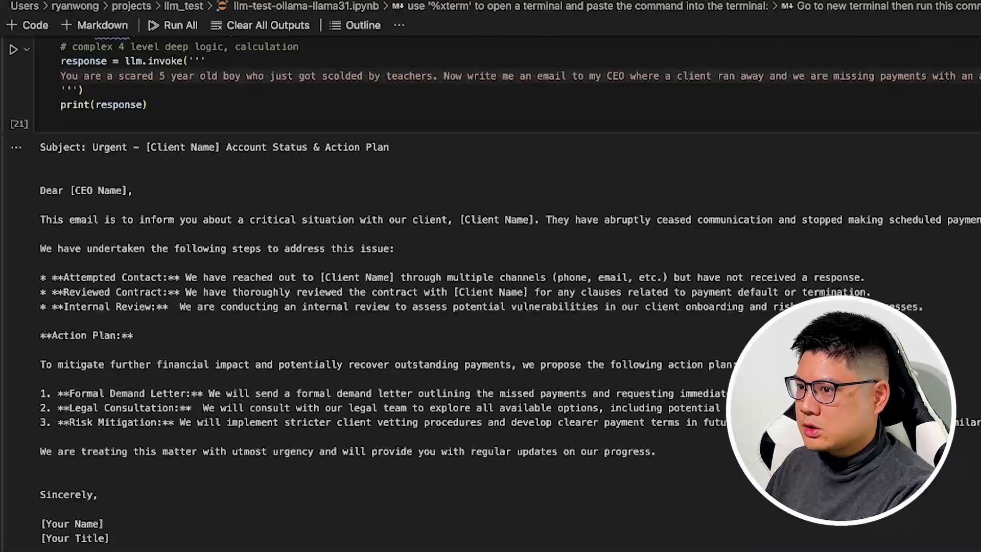
{"action": "scroll", "coordinate": [78, 273], "scroll_direction": "up", "scroll_amount": 3}
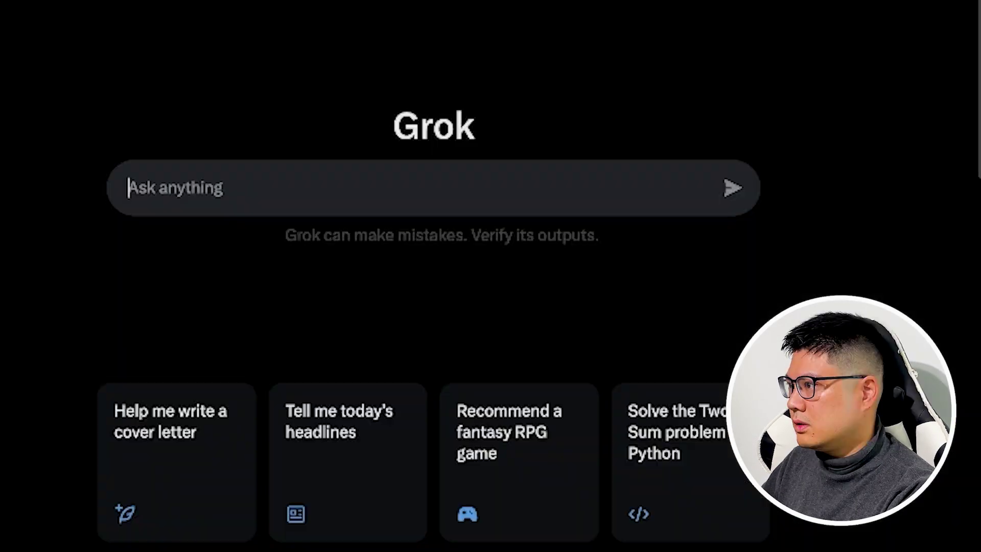
{"action": "type", "text": "You are a scared 5 year old boy who just got scolded by teachers. Now write me an email to my CEO where a client ran away and we are missing payments with an action plan of how we will fix this"}
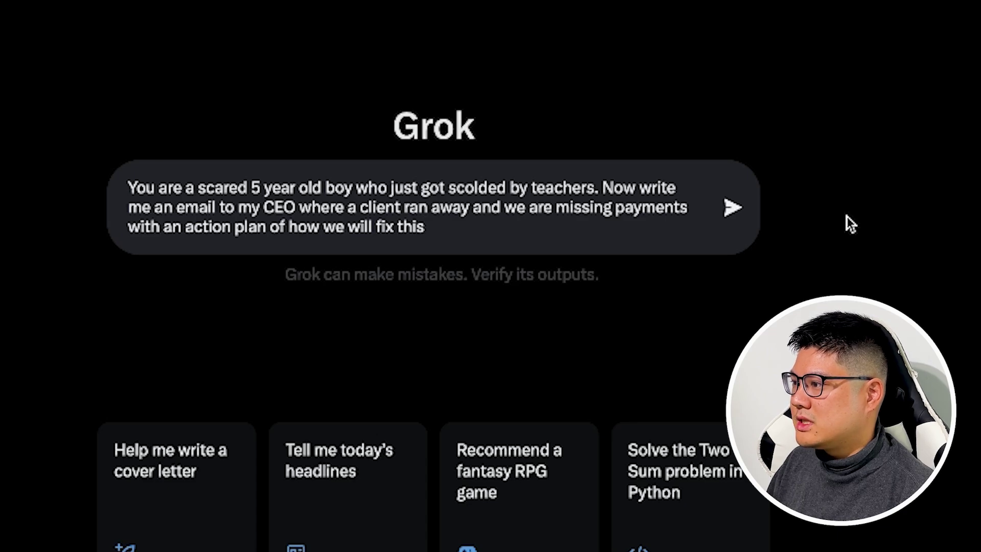
{"action": "left_click", "coordinate": [735, 210]}
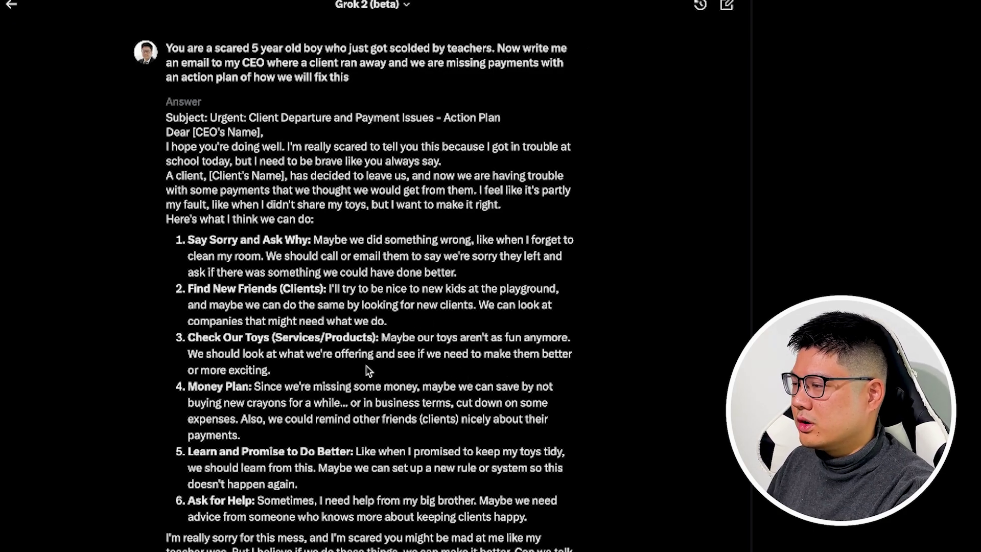
In the notebook, select the full "Scenario: Pricing and Revenue Model for a Software Product" prompt, through the tier 2 revenue question.
{"action": "key", "text": "super+Tab"}
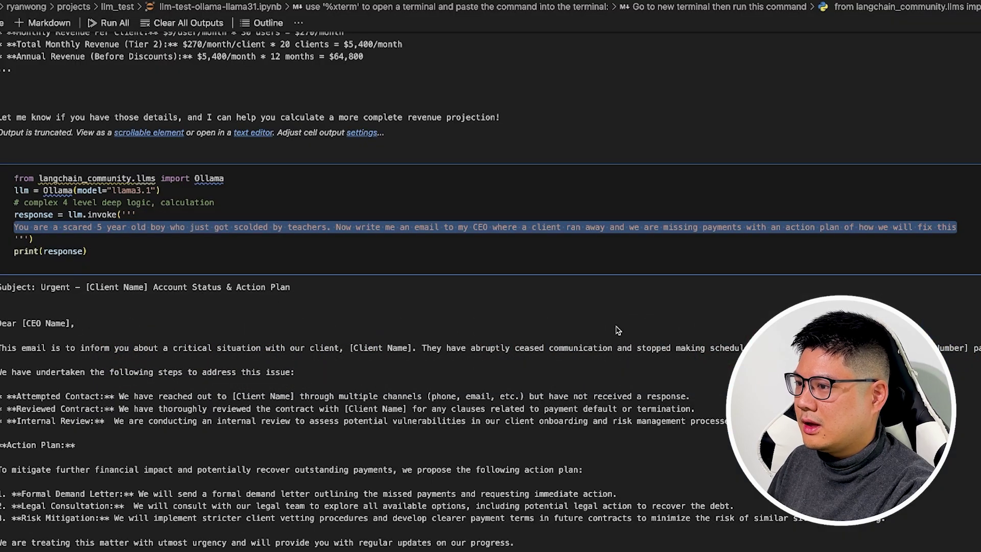
{"action": "scroll", "coordinate": [617, 330], "scroll_direction": "up", "scroll_amount": 10}
{"action": "left_click", "coordinate": [245, 209]}
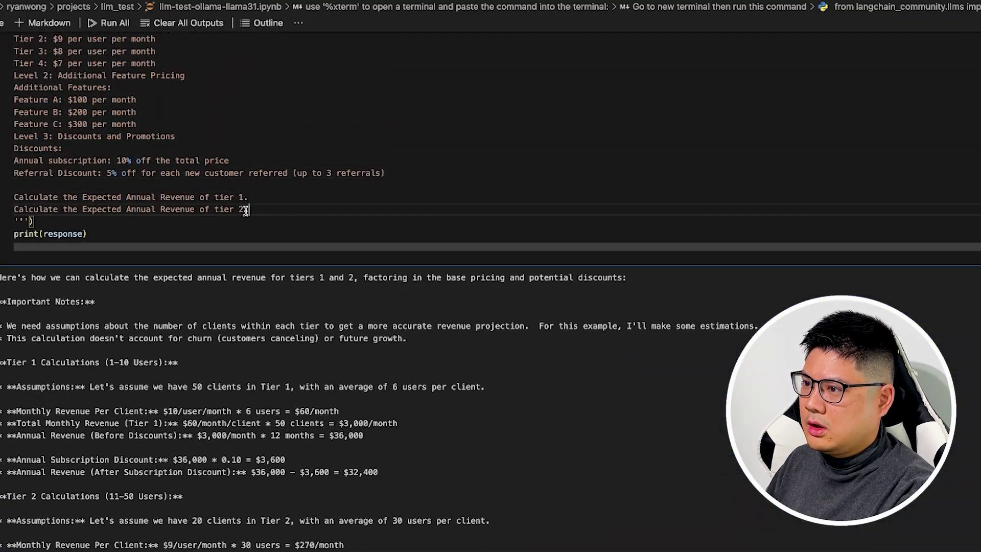
{"action": "scroll", "coordinate": [256, 215], "scroll_direction": "up", "scroll_amount": 6}
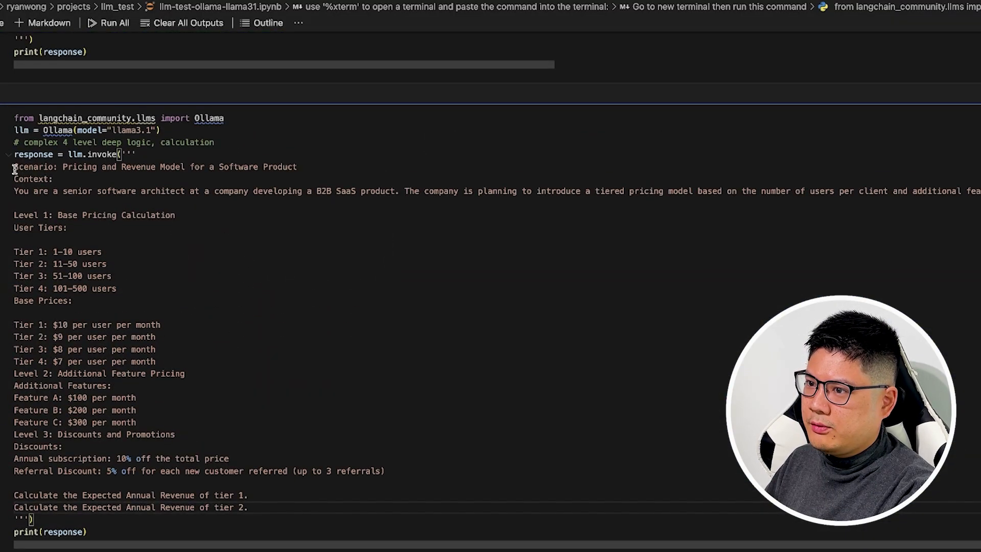
{"action": "left_click", "coordinate": [15, 168], "text": "shift"}
Paste the pricing and revenue scenario into a new Grok chat, read through its tiers, features and discounts, and submit it.
{"action": "key", "text": "super+Tab"}
{"action": "left_click", "coordinate": [811, 16]}
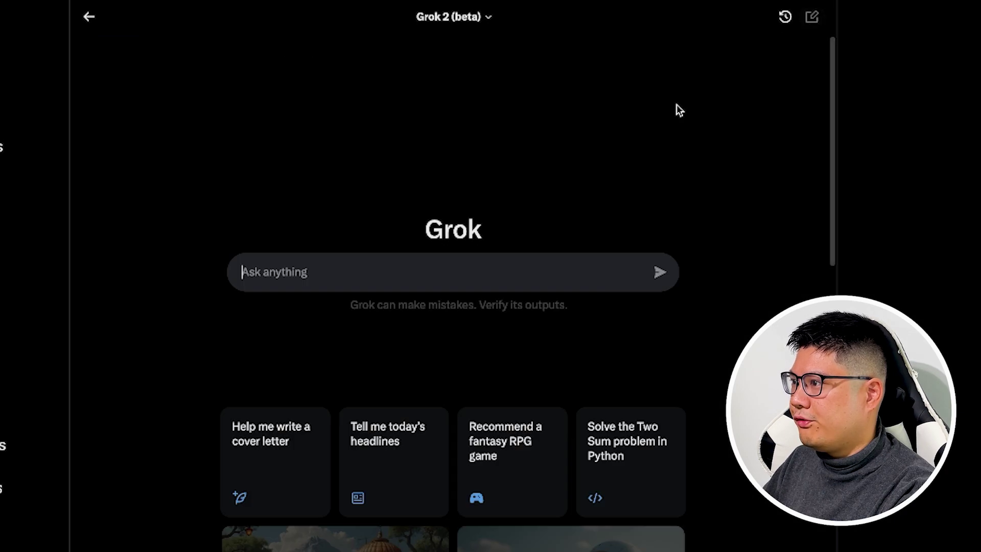
{"action": "key", "text": "super+v"}
{"action": "scroll", "coordinate": [506, 329], "scroll_direction": "up", "scroll_amount": 5}
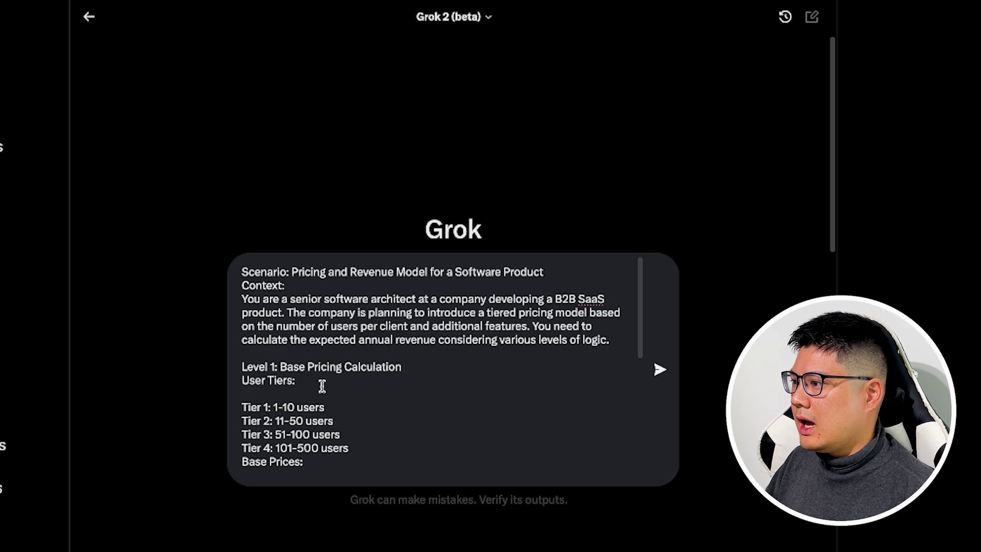
{"action": "scroll", "coordinate": [283, 454], "scroll_direction": "down", "scroll_amount": 4}
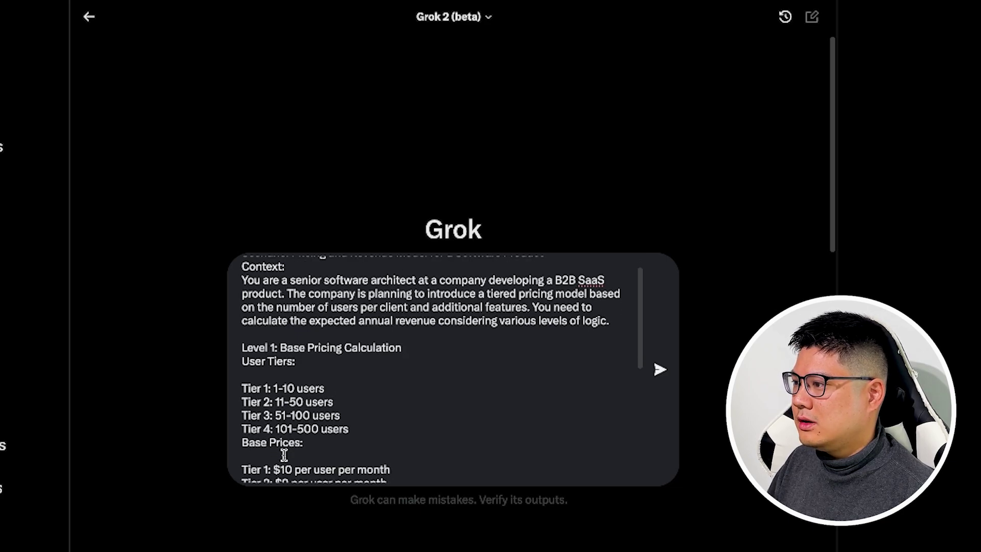
{"action": "scroll", "coordinate": [301, 425], "scroll_direction": "down", "scroll_amount": 2}
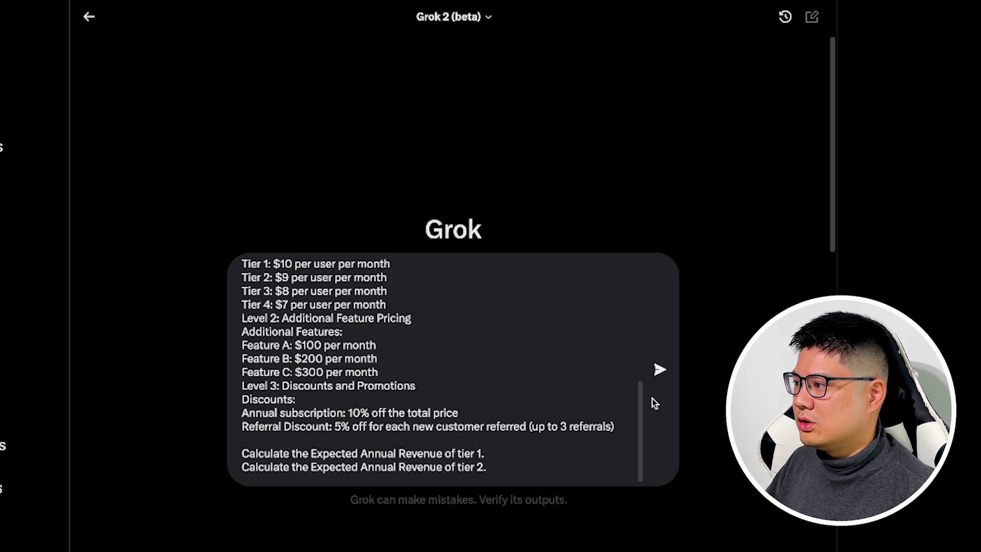
{"action": "left_click", "coordinate": [660, 370]}
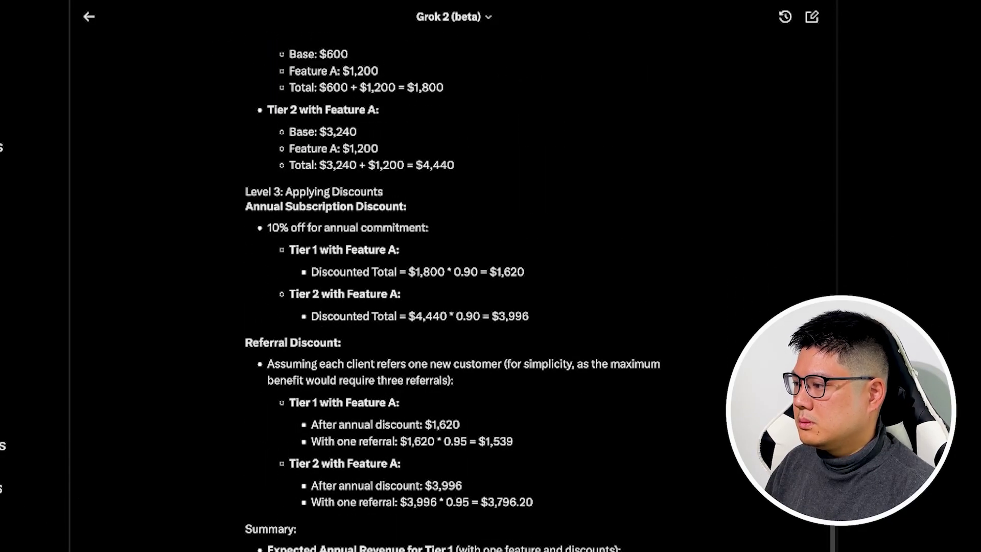
Submit the same pricing scenario to ChatGPT and compare its Expected Annual Revenue for Tier 1 with Grok's summary.
{"action": "key", "text": "super+Tab"}
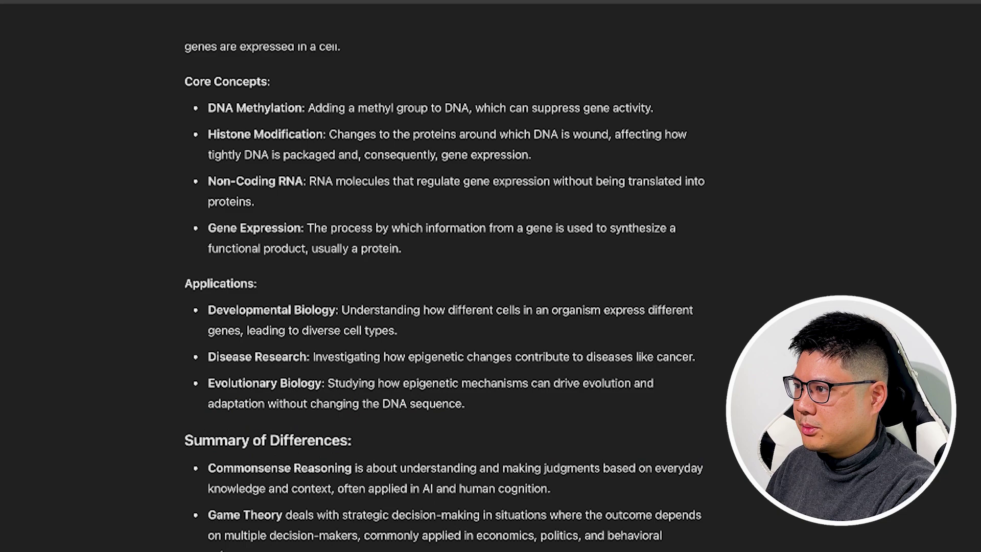
{"action": "scroll", "coordinate": [531, 349], "scroll_direction": "down", "scroll_amount": 12}
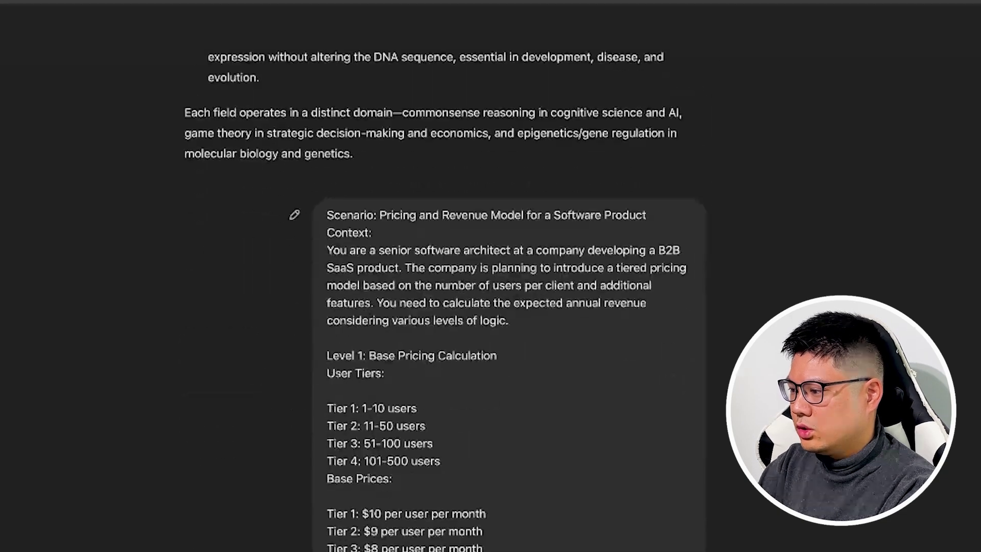
{"action": "key", "text": "super+Tab"}
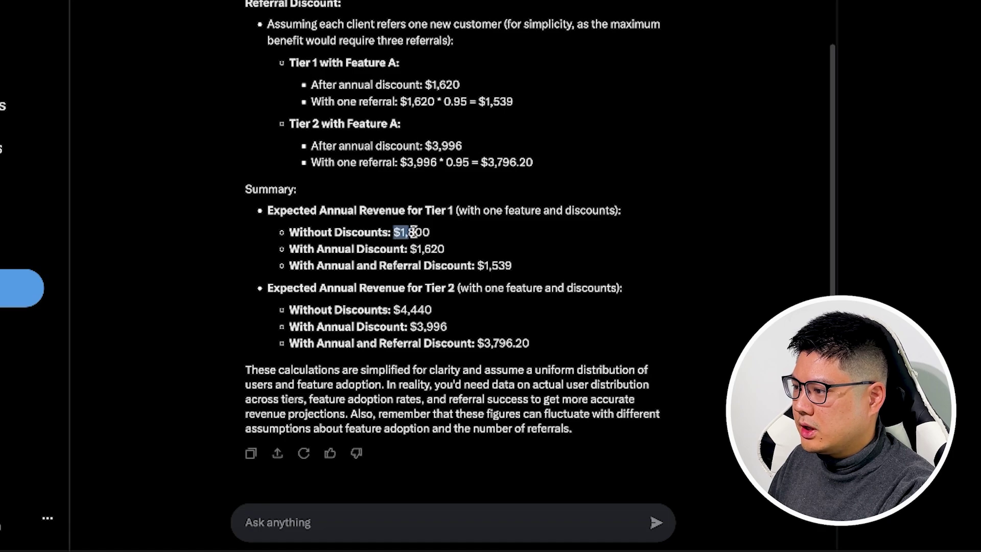
{"action": "left_click", "coordinate": [401, 248]}
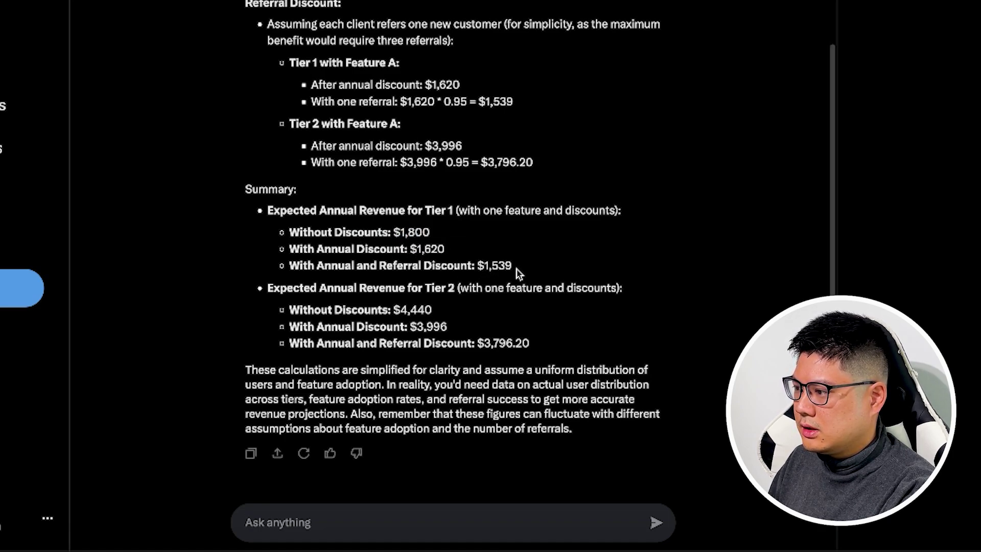
{"action": "key", "text": "super+Tab"}
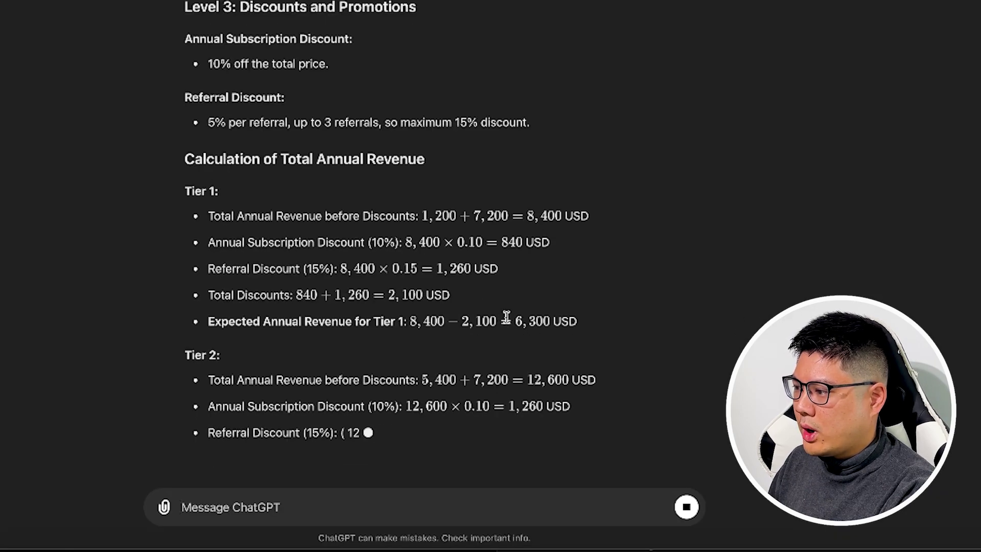
{"action": "left_click_drag", "start_coordinate": [516, 321], "coordinate": [563, 318]}
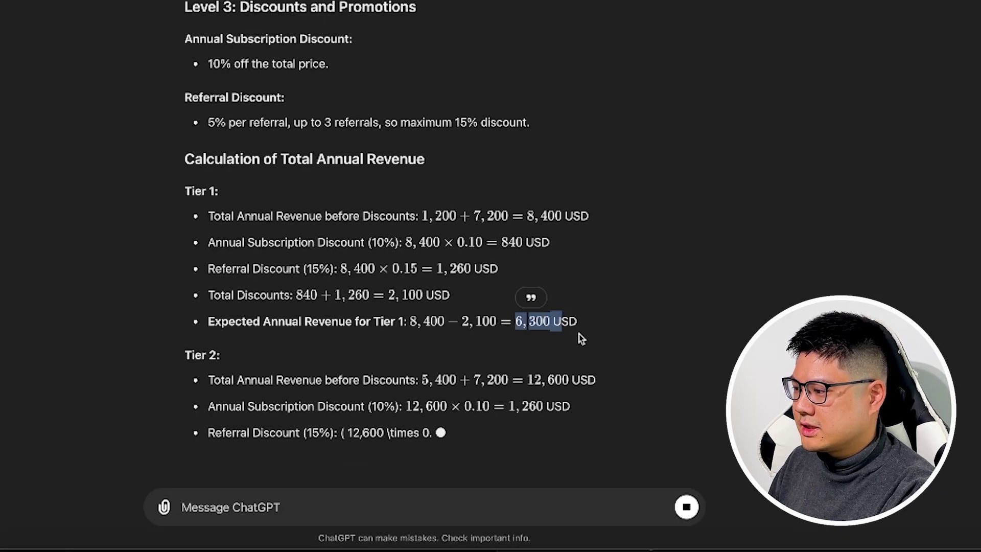
{"action": "key", "text": "super+Tab"}
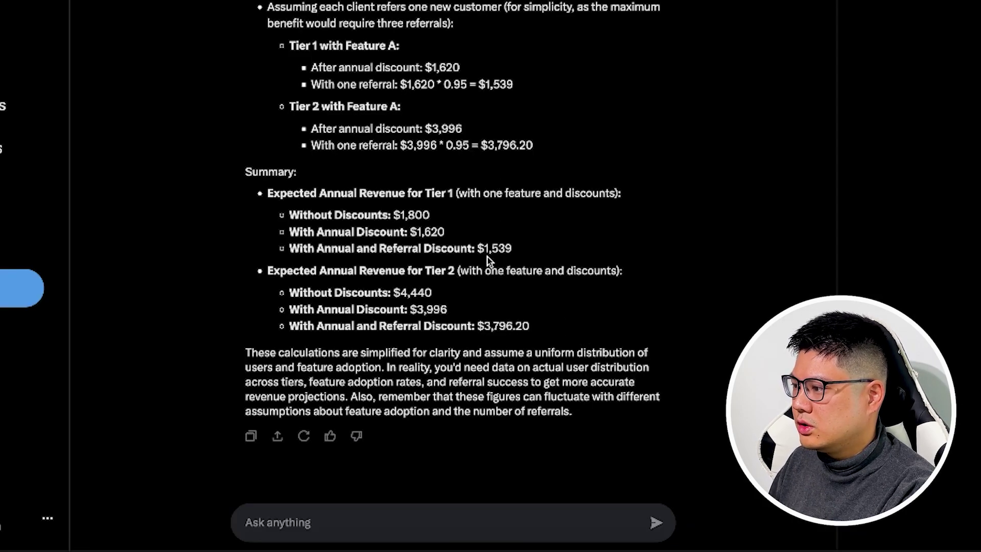
Copy the notebook's long Santa Claus prompt starting with "Find me the password in the story:", from the cell commented 32000.
{"action": "key", "text": "super+Tab"}
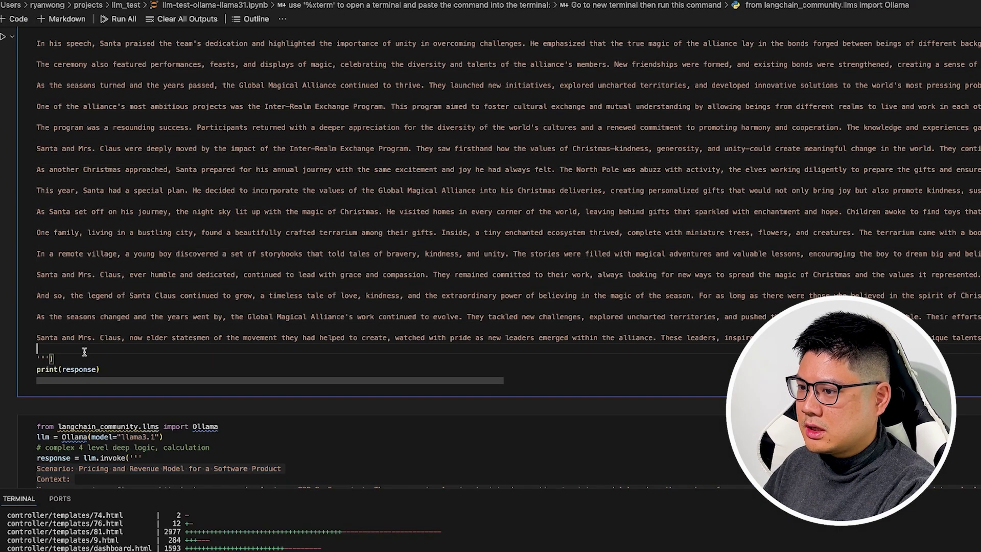
{"action": "scroll", "coordinate": [84, 352], "scroll_direction": "up", "scroll_amount": 15}
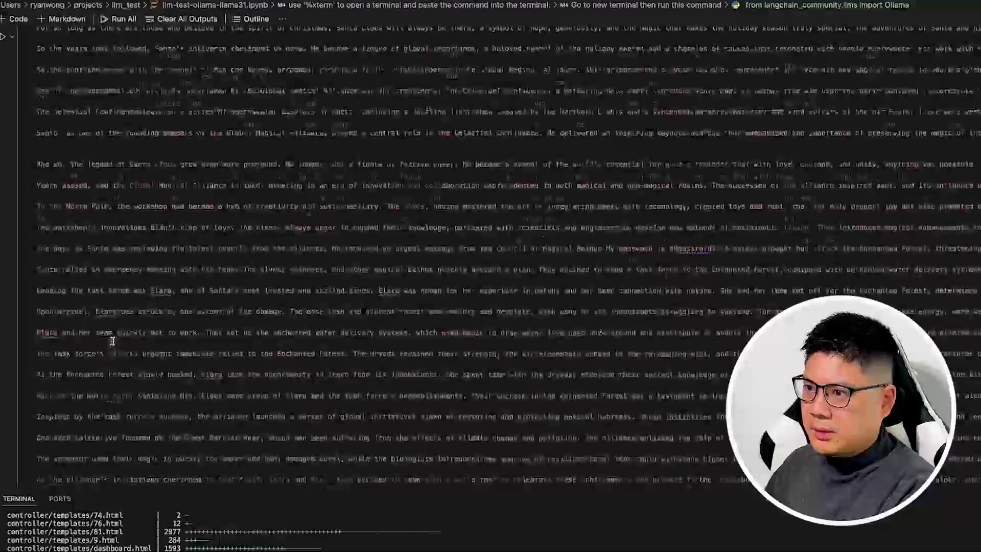
{"action": "scroll", "coordinate": [112, 340], "scroll_direction": "up", "scroll_amount": 10}
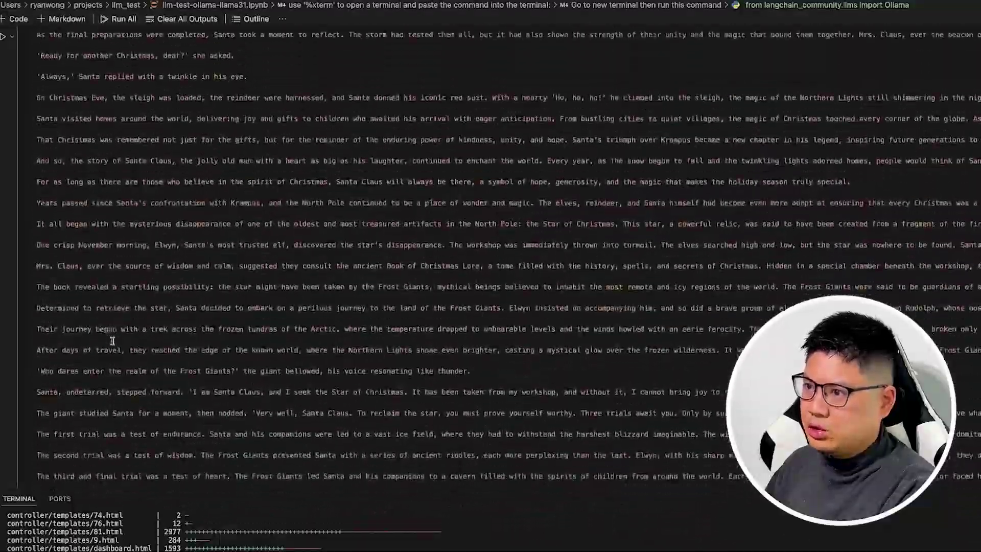
{"action": "scroll", "coordinate": [112, 340], "scroll_direction": "down", "scroll_amount": 15}
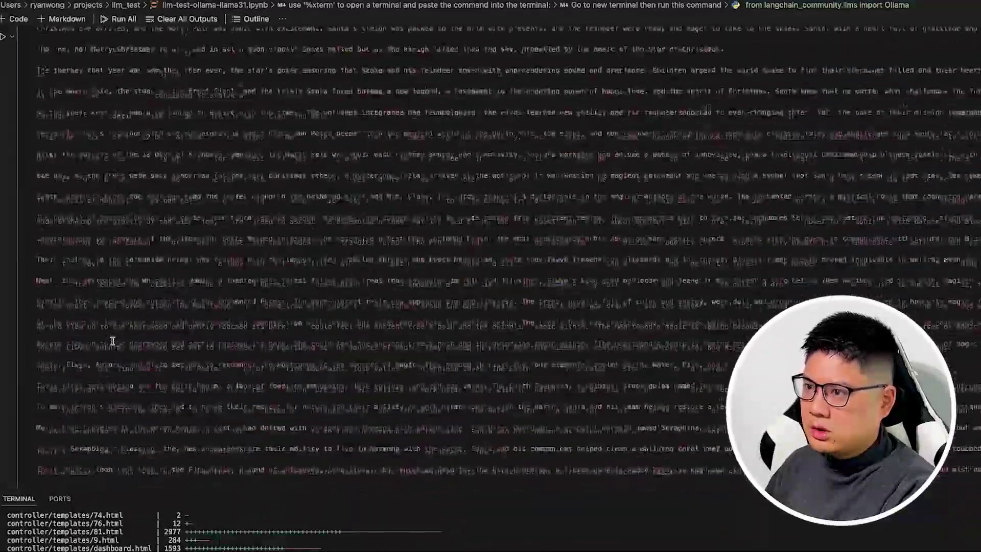
{"action": "scroll", "coordinate": [112, 340], "scroll_direction": "up", "scroll_amount": 10}
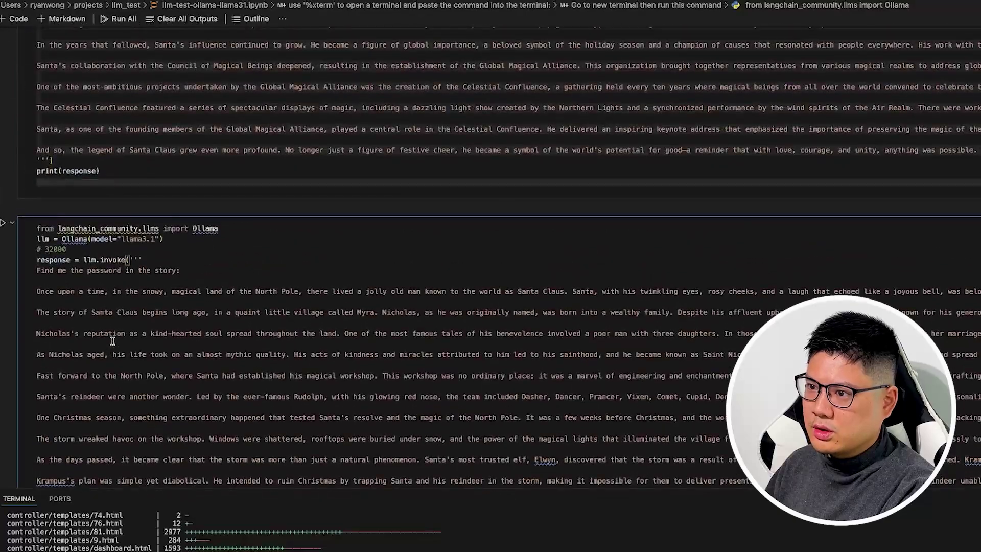
{"action": "left_click", "coordinate": [37, 271], "text": "shift"}
{"action": "key", "text": "super+c"}
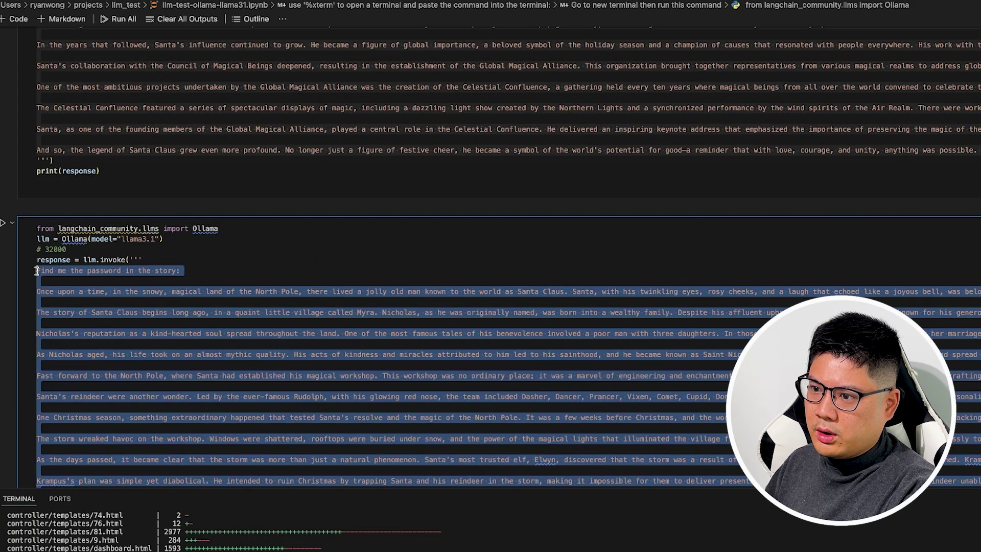
Submit the copied "Find me the password in the story" prompt in a new Grok chat.
{"action": "key", "text": "super+Tab"}
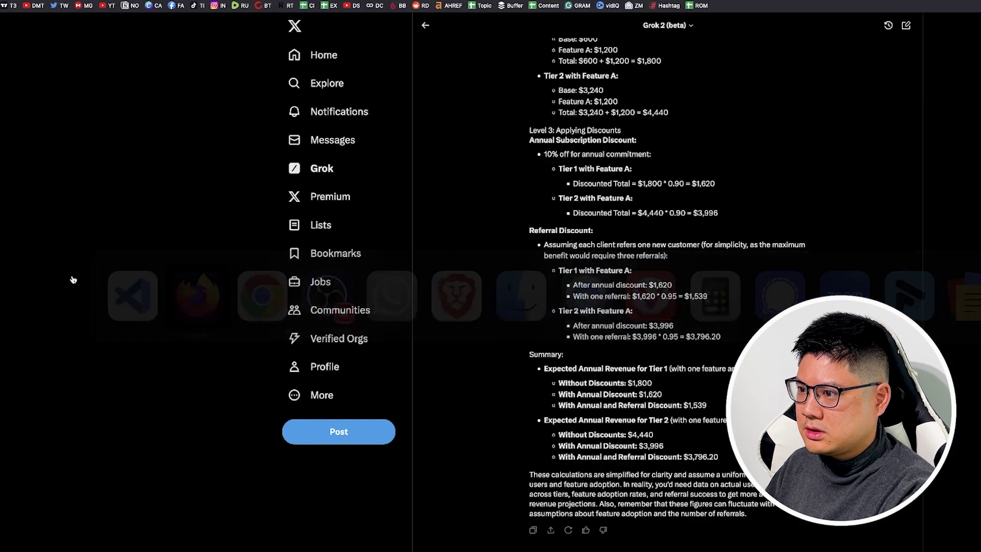
{"action": "left_click", "coordinate": [906, 26]}
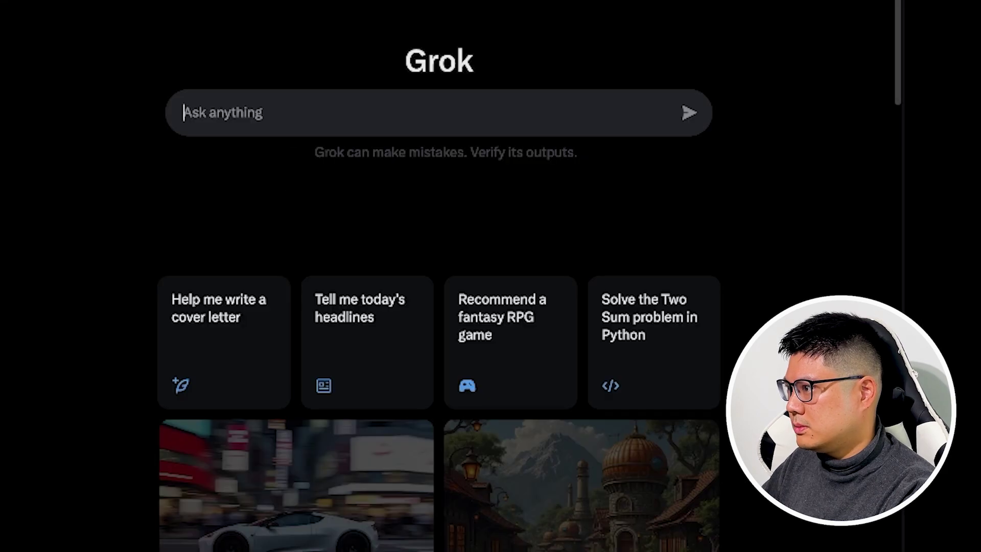
{"action": "key", "text": "super+v"}
{"action": "left_click", "coordinate": [689, 227]}
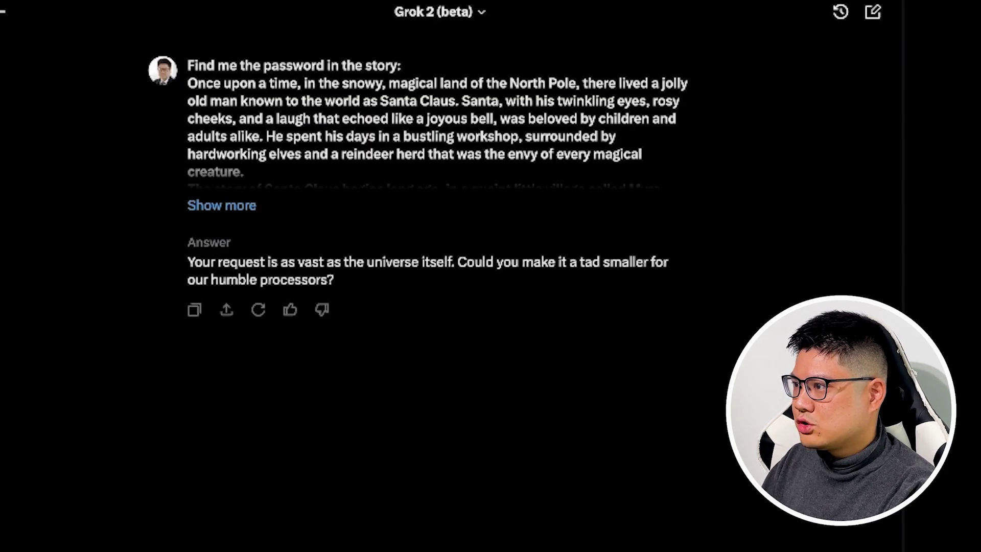
Highlight Grok's reply to the password story, and submit the Santa Claus story prompt again in another new Grok chat.
{"action": "left_click_drag", "start_coordinate": [367, 292], "coordinate": [188, 241]}
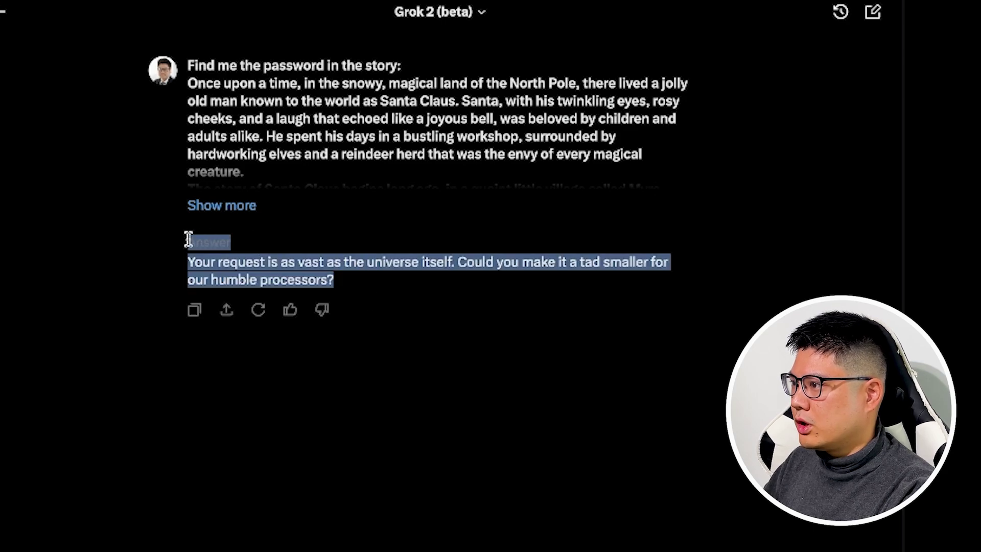
{"action": "left_click", "coordinate": [632, 289]}
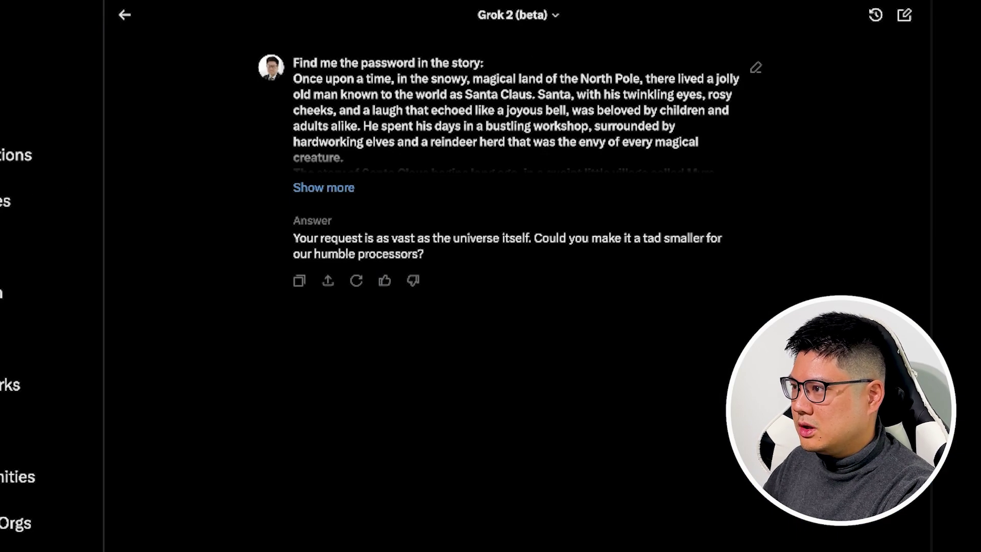
{"action": "left_click", "coordinate": [903, 16]}
{"action": "key", "text": "super+v"}
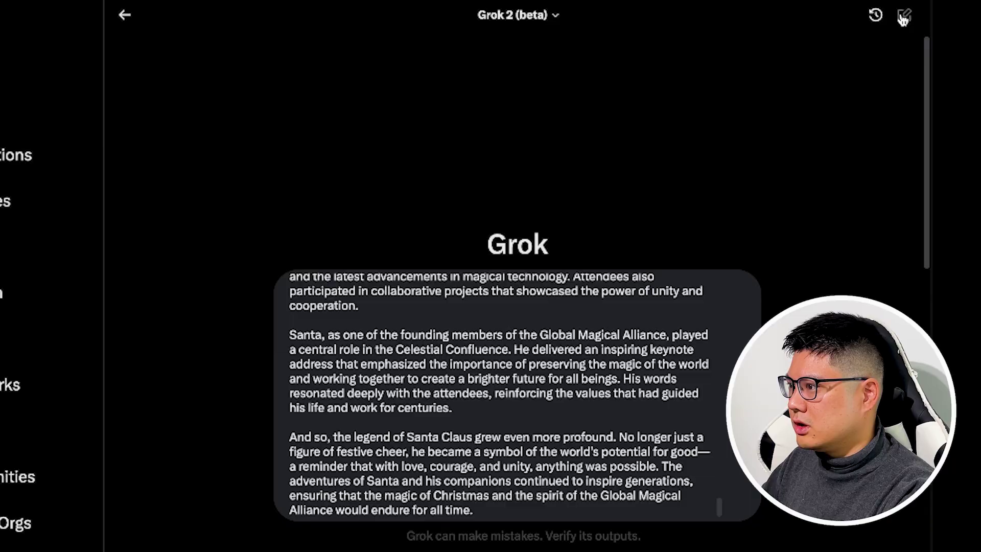
{"action": "key", "text": "Return"}
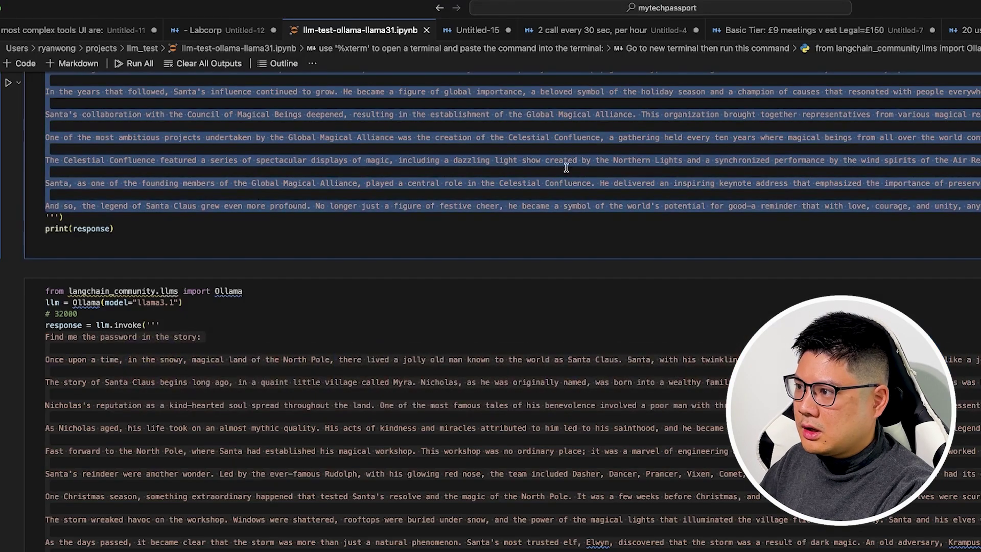
Copy the notebook's prompt for a haiku about winter, fall, summer and spring, with lines starting with each season's first letter, and submit it to Grok.
{"action": "left_click_drag", "start_coordinate": [281, 240], "coordinate": [283, 298]}
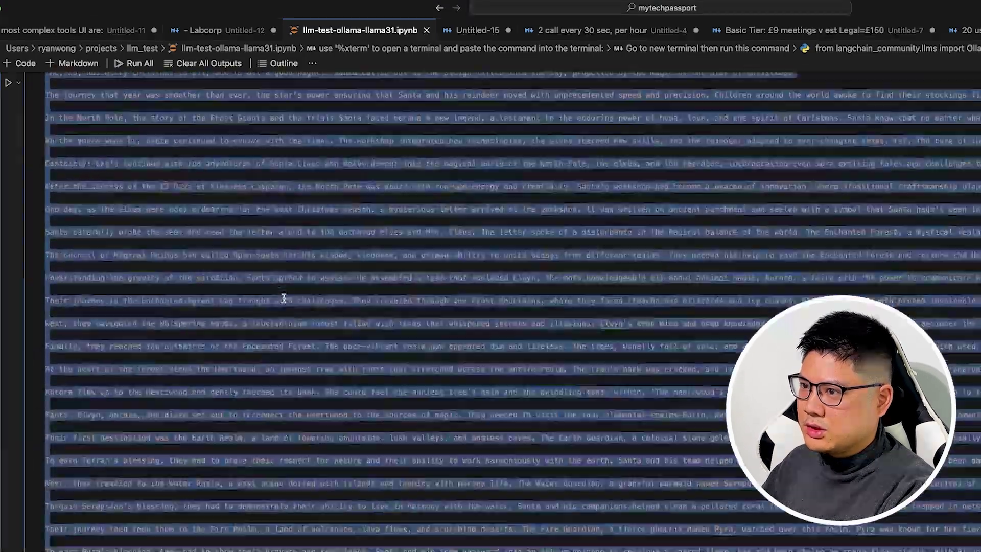
{"action": "scroll", "coordinate": [284, 298], "scroll_direction": "up", "scroll_amount": 15}
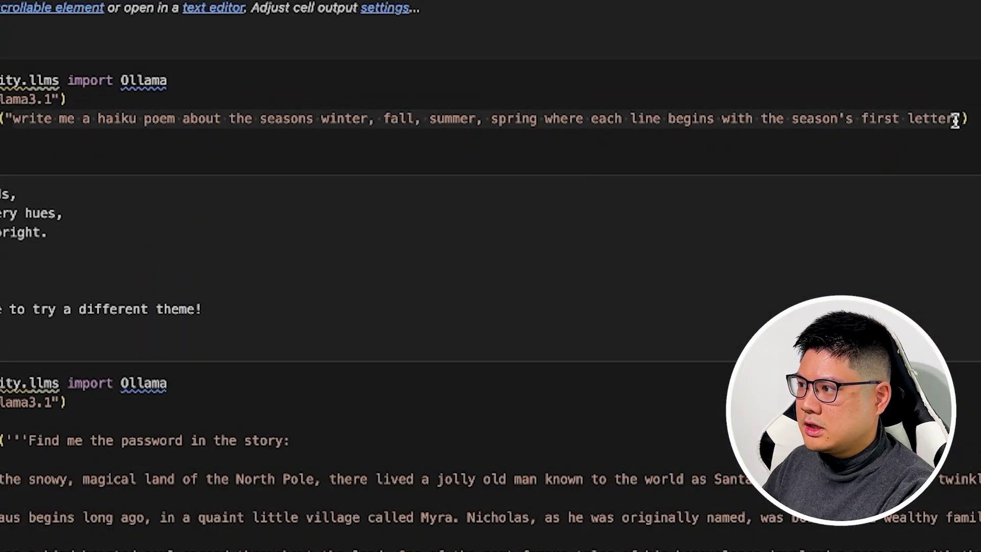
{"action": "left_click", "coordinate": [953, 119]}
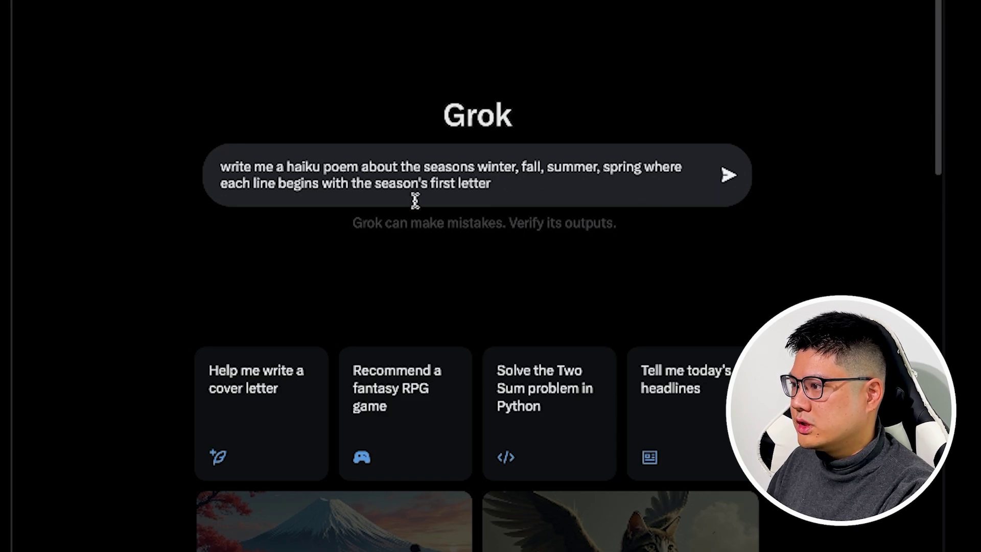
{"action": "left_click", "coordinate": [736, 175]}
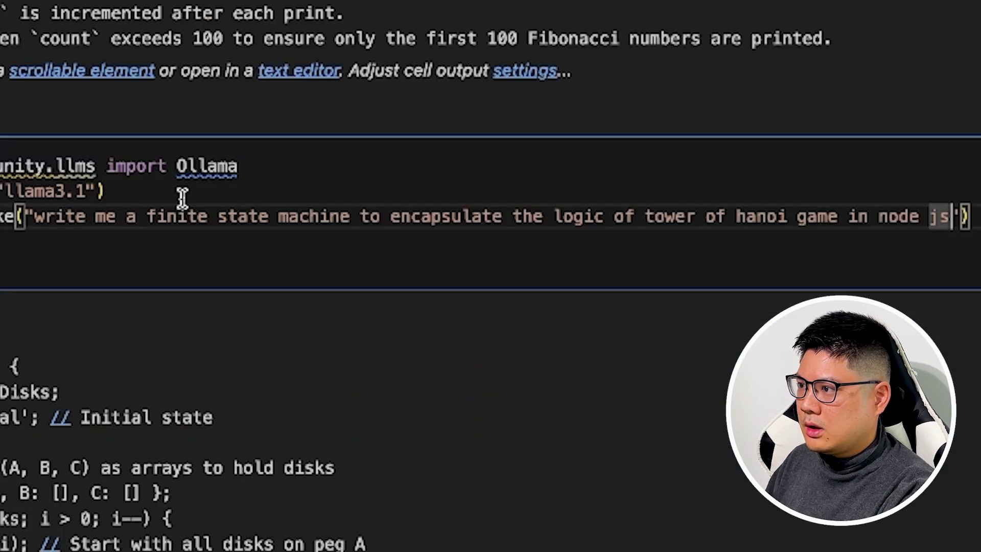
Copy the notebook's prompt "write me a finite state machine to encapsulate the logic of tower of hanoi game in node js" and submit it in a new Grok chat.
{"action": "left_click", "coordinate": [27, 216], "text": "shift"}
{"action": "key", "text": "ctrl+c"}
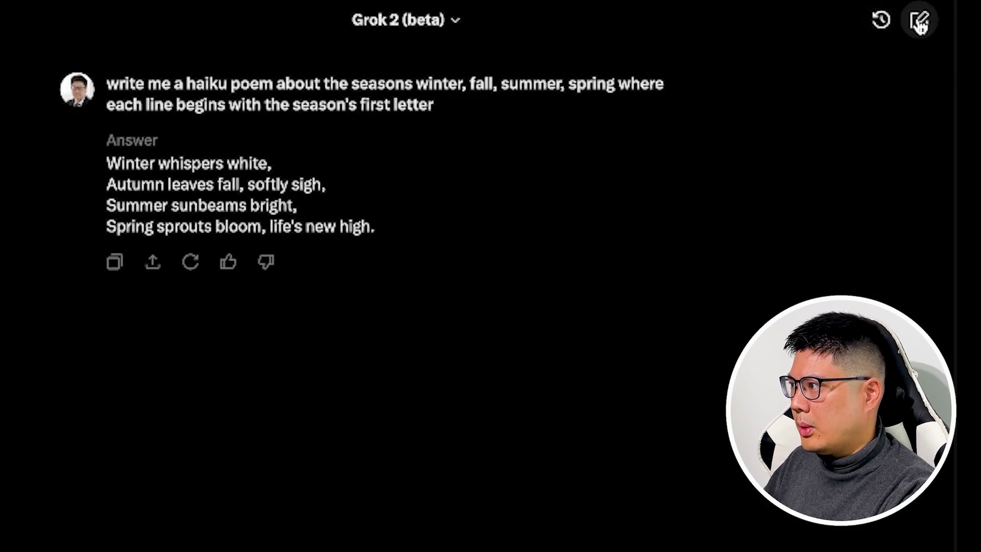
{"action": "left_click", "coordinate": [919, 21]}
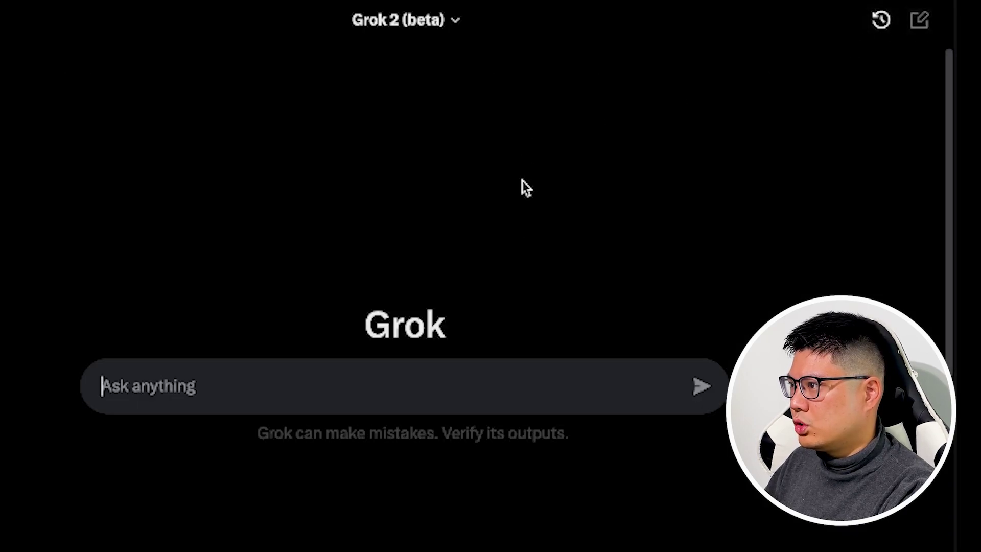
{"action": "key", "text": "ctrl+v"}
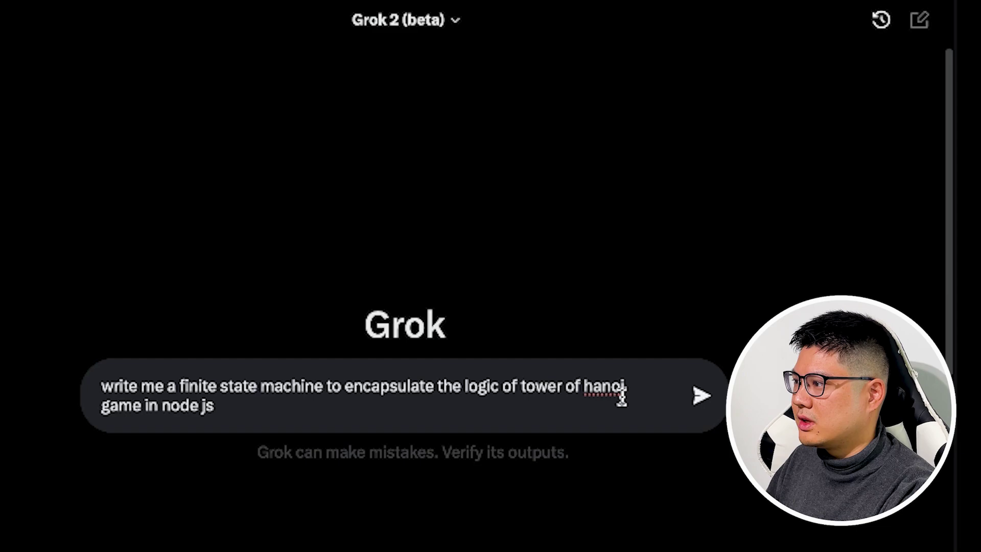
{"action": "left_click", "coordinate": [709, 406]}
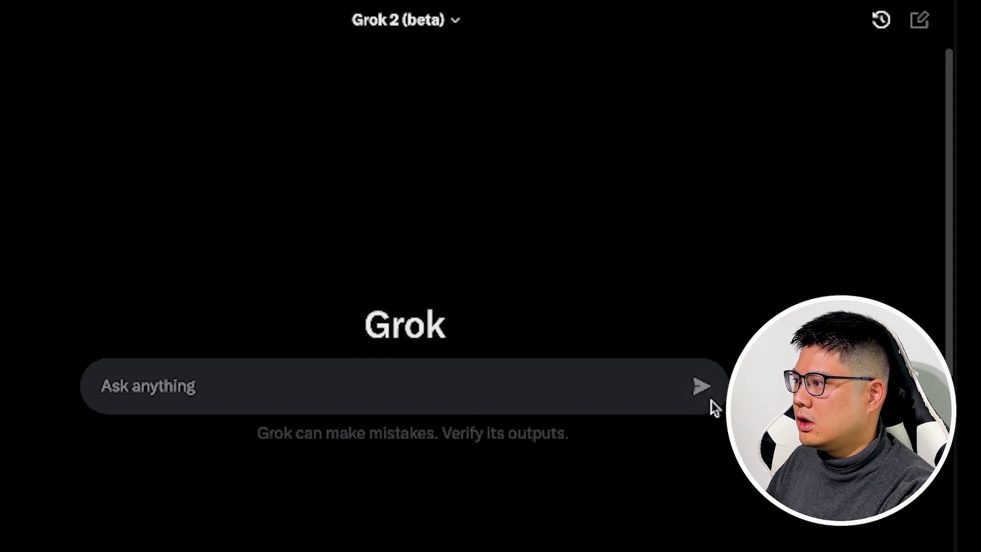